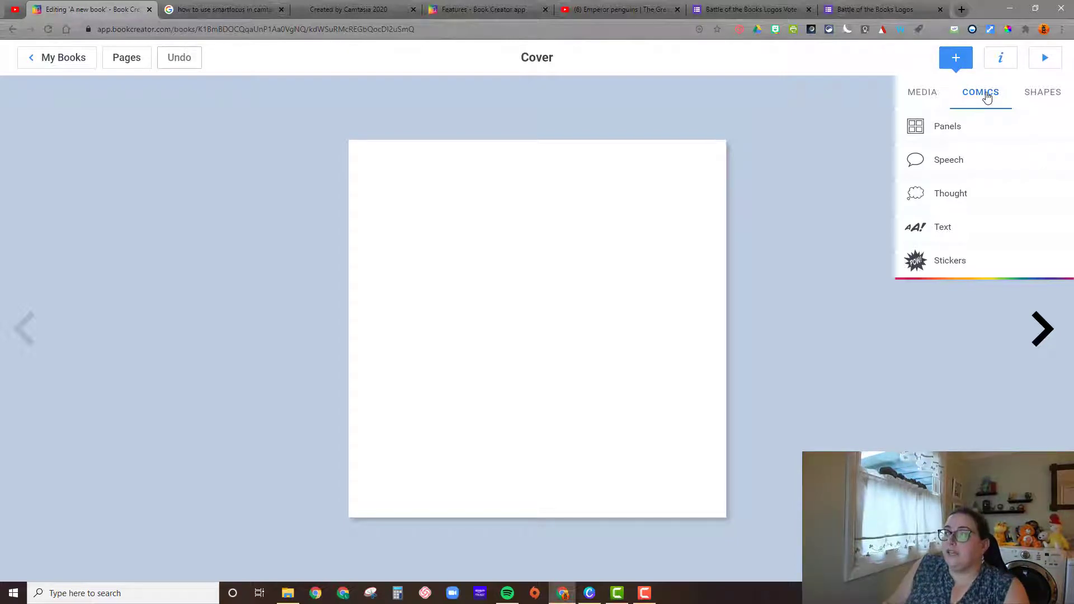
Look through the comic panel layouts, comic text styles, stickers and media options available for the cover page
click(963, 137)
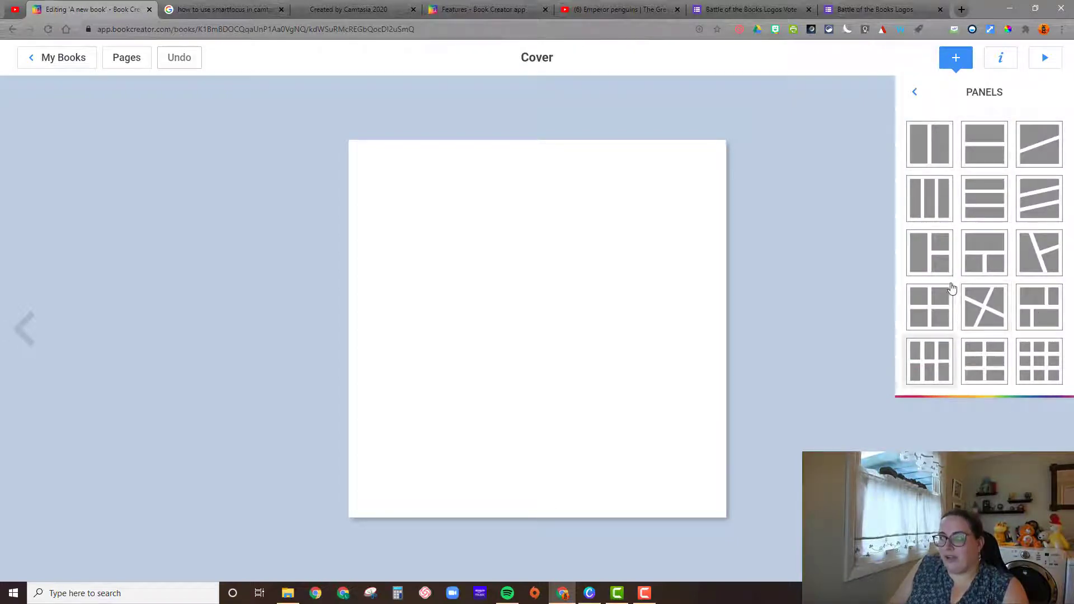
click(914, 91)
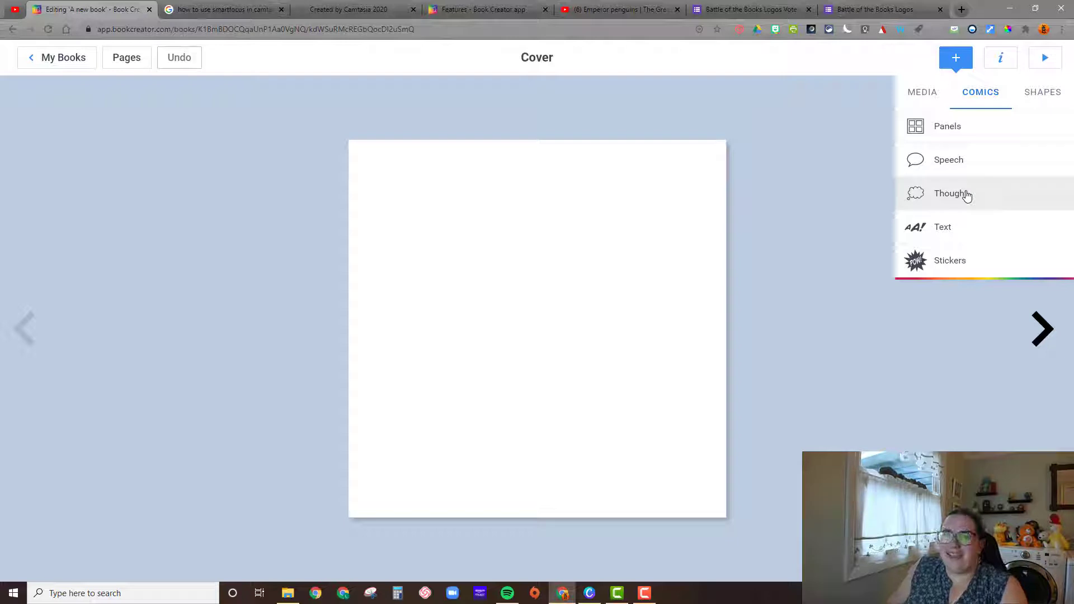
click(968, 229)
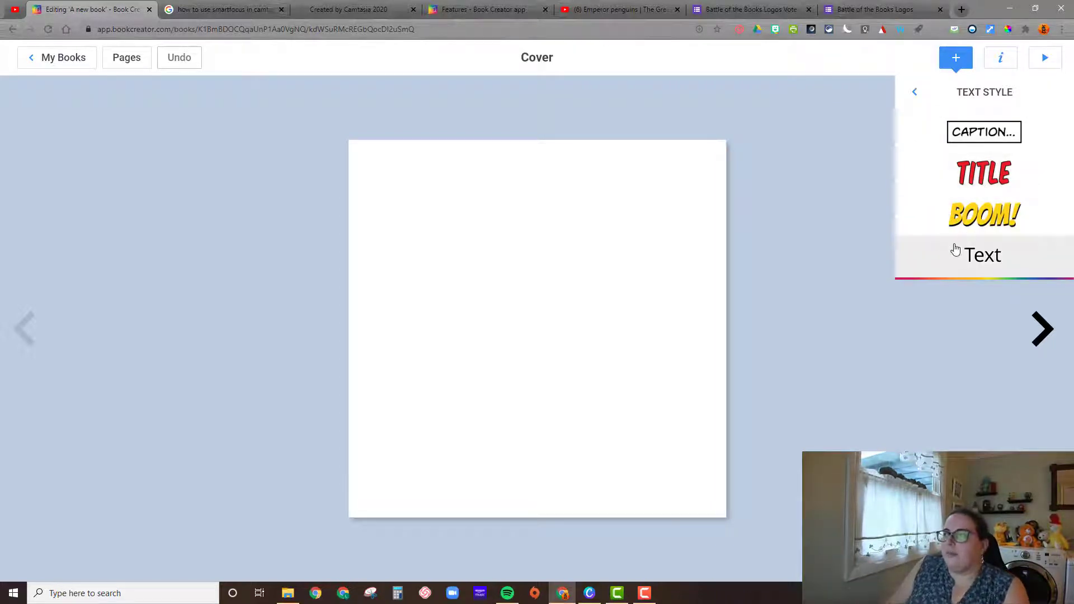
click(910, 91)
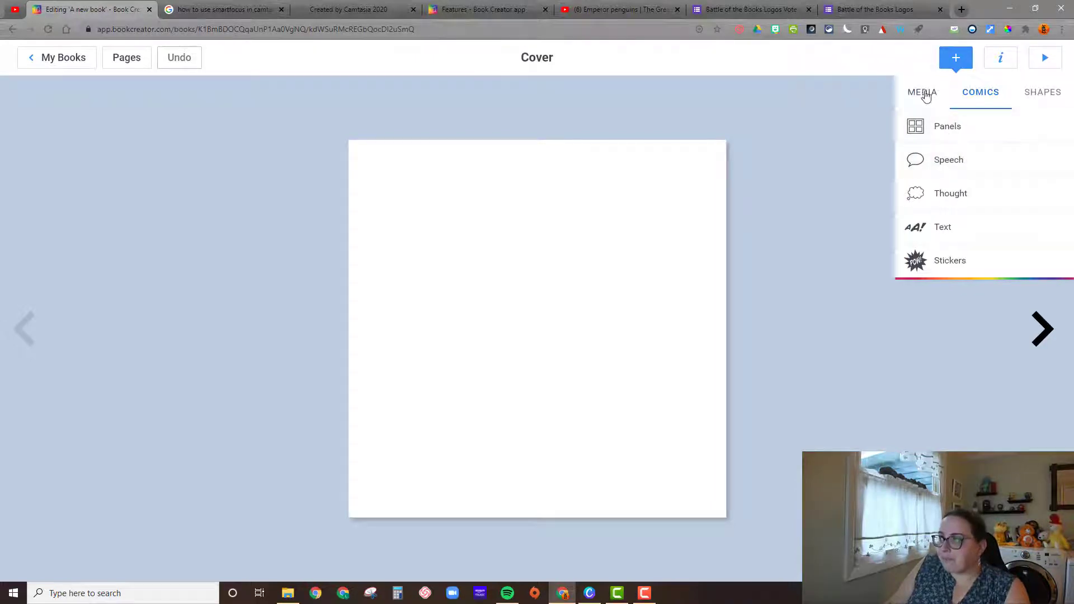
click(955, 262)
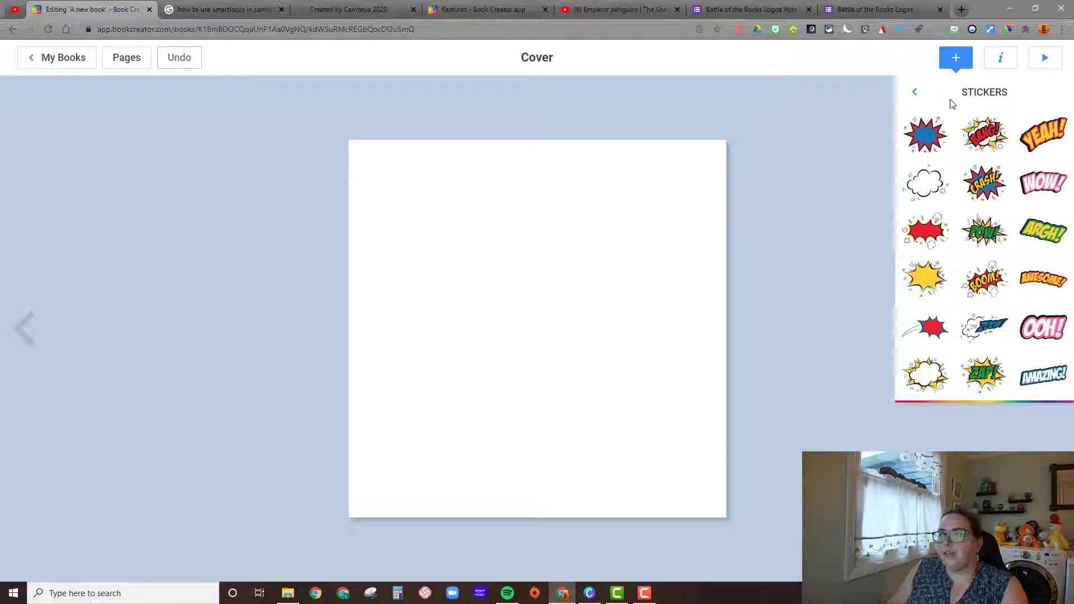
click(915, 94)
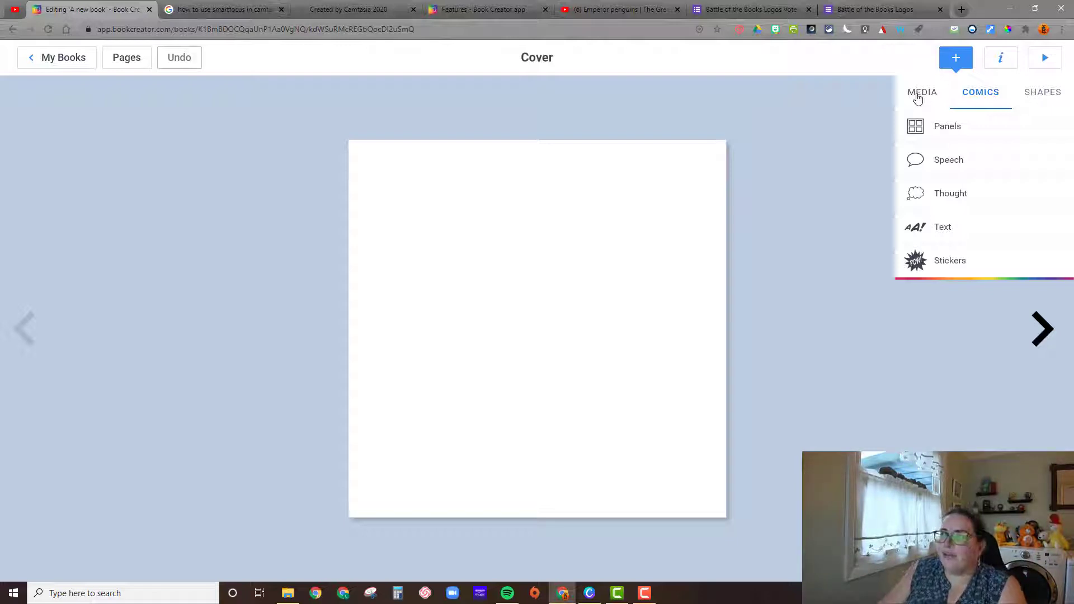
click(925, 96)
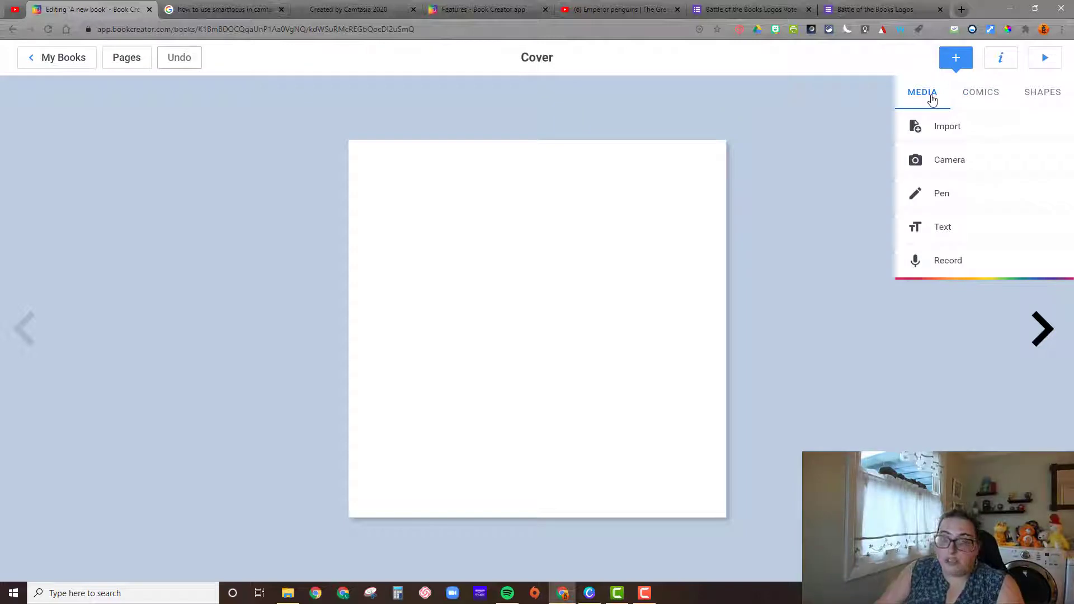
click(955, 60)
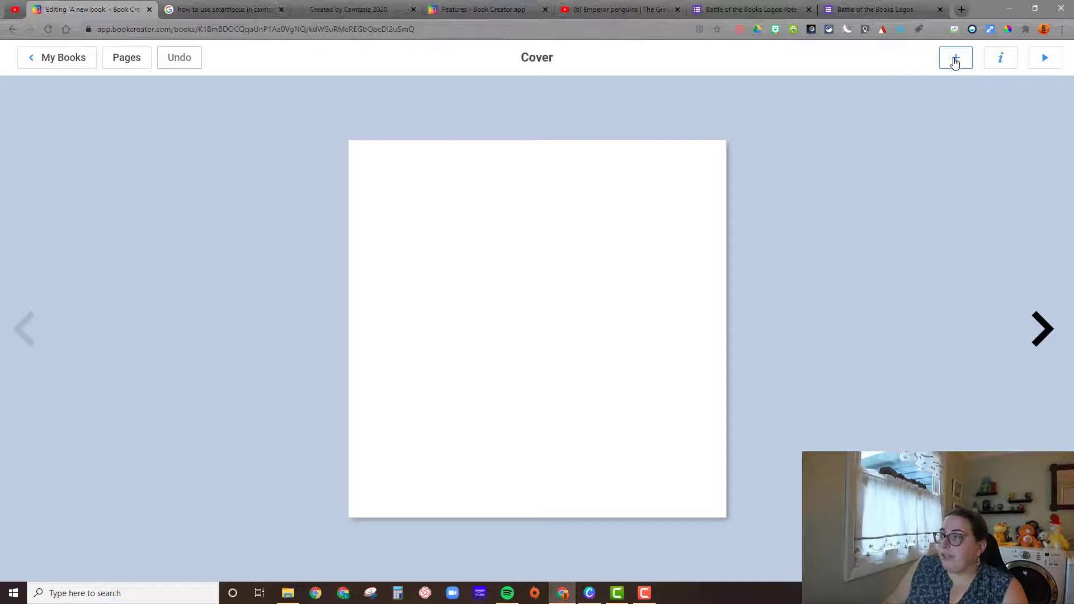
Search the image import for "dog" and insert the photo of the black dog lying on grass
click(955, 63)
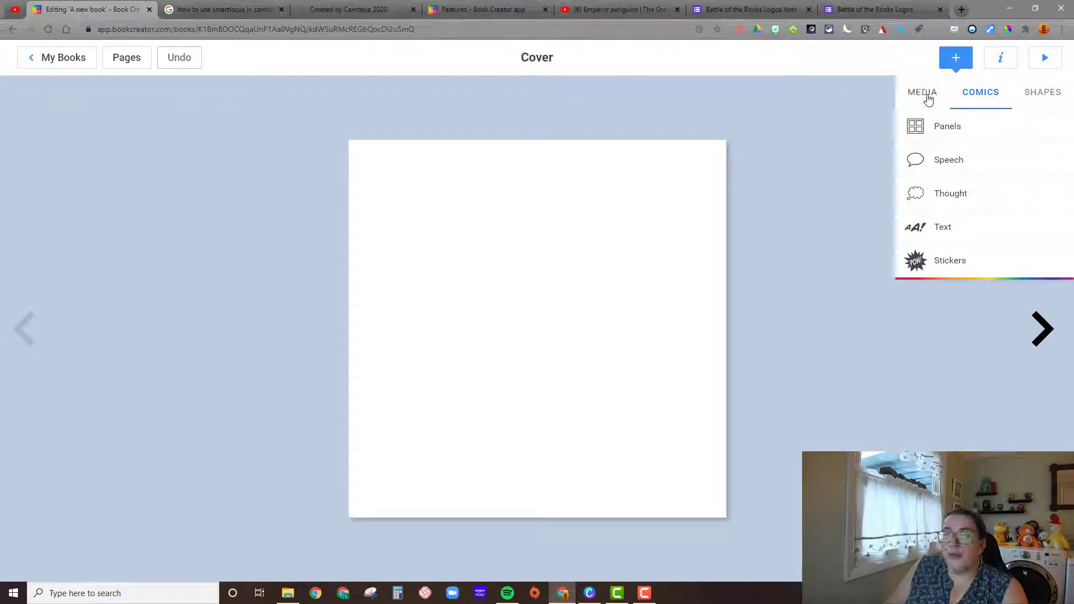
click(928, 97)
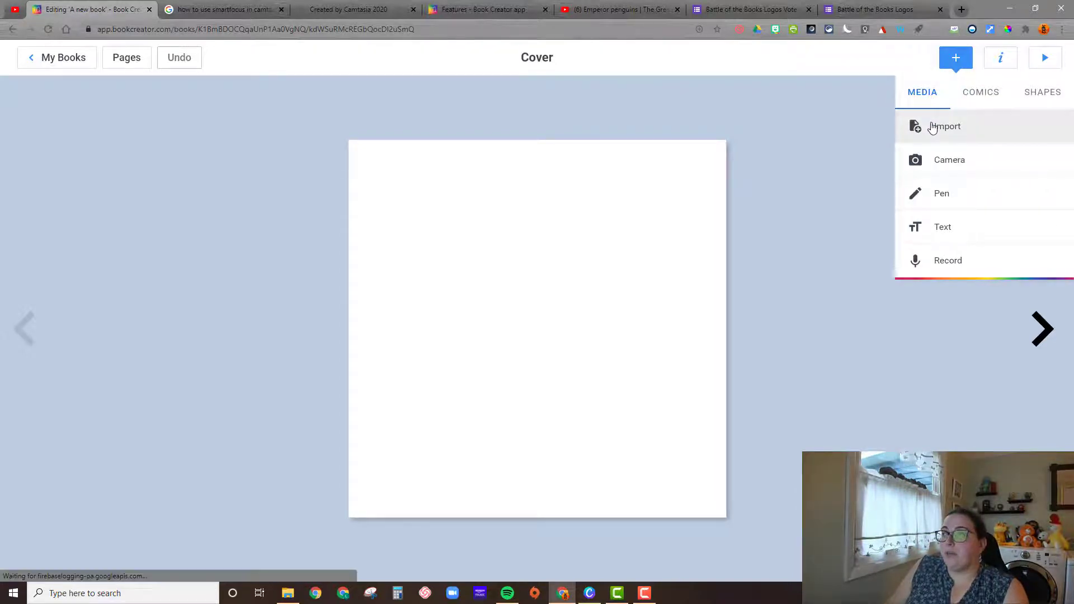
click(933, 128)
click(378, 209)
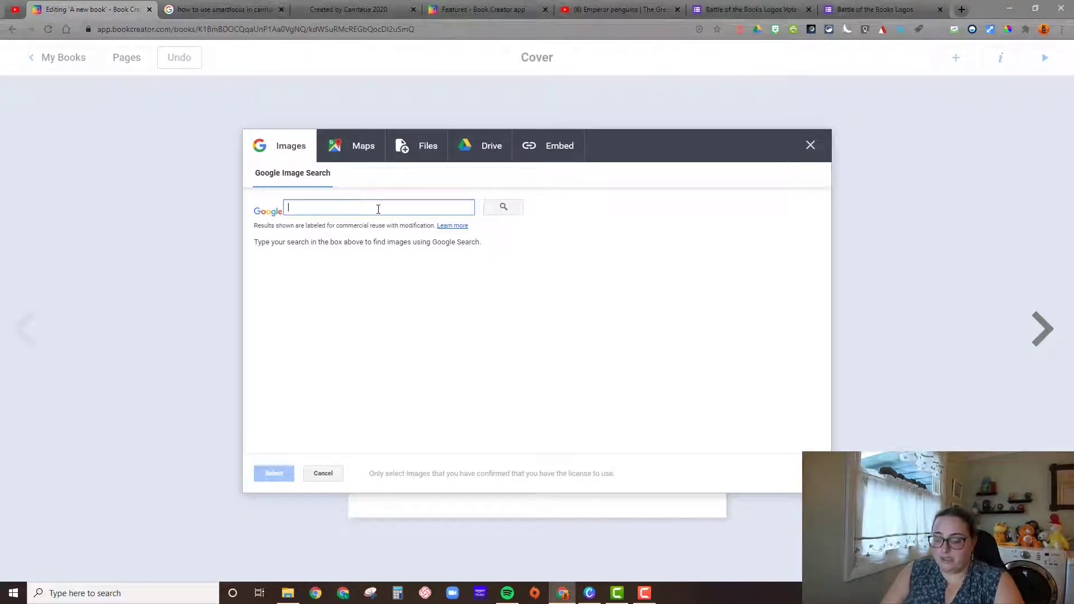
text(dog)
click(502, 209)
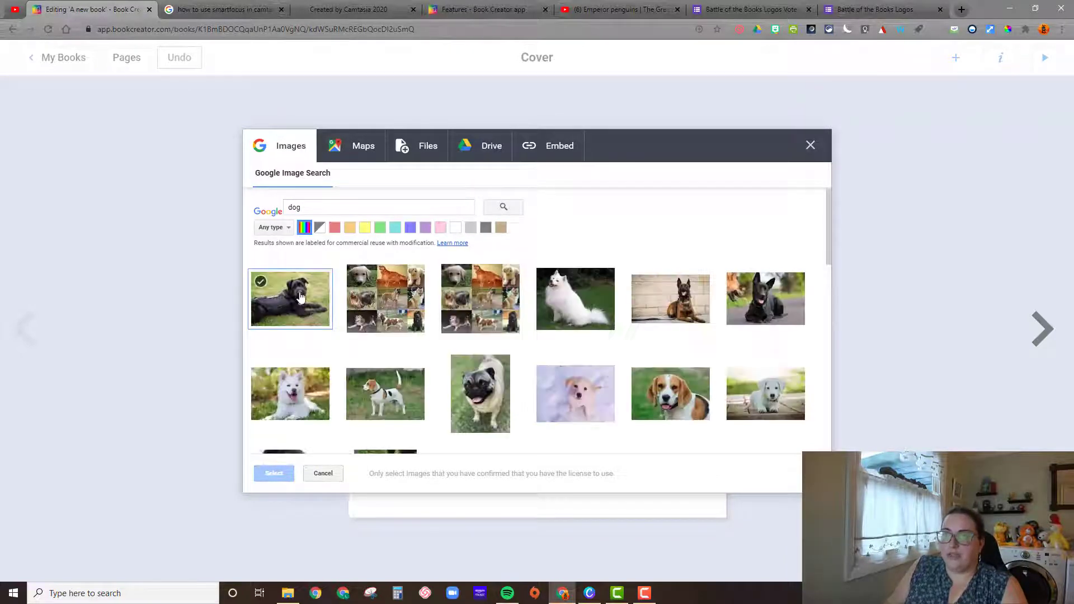
click(305, 287)
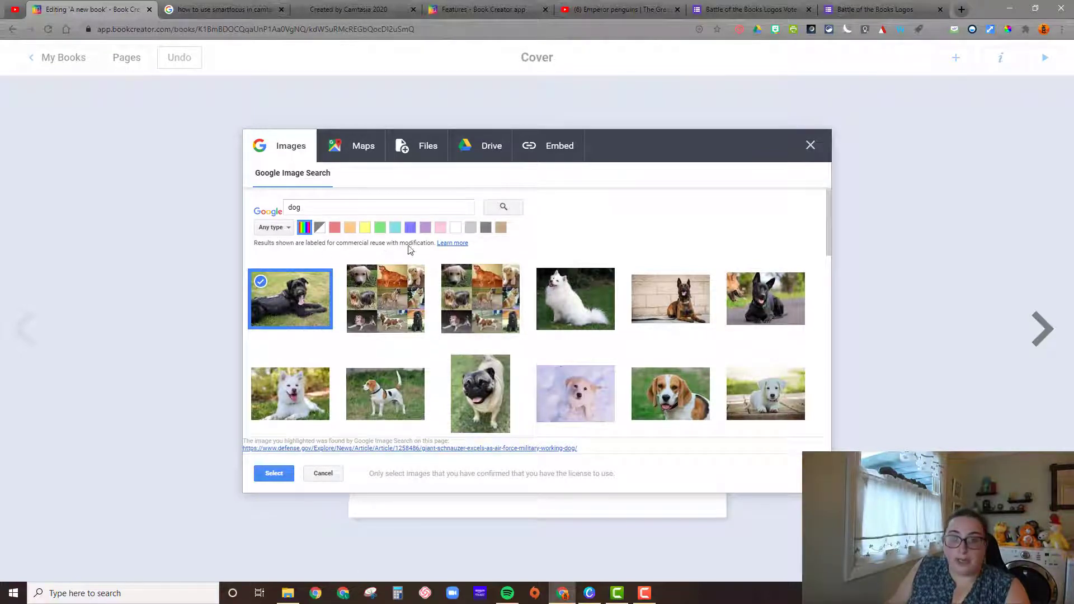
click(274, 474)
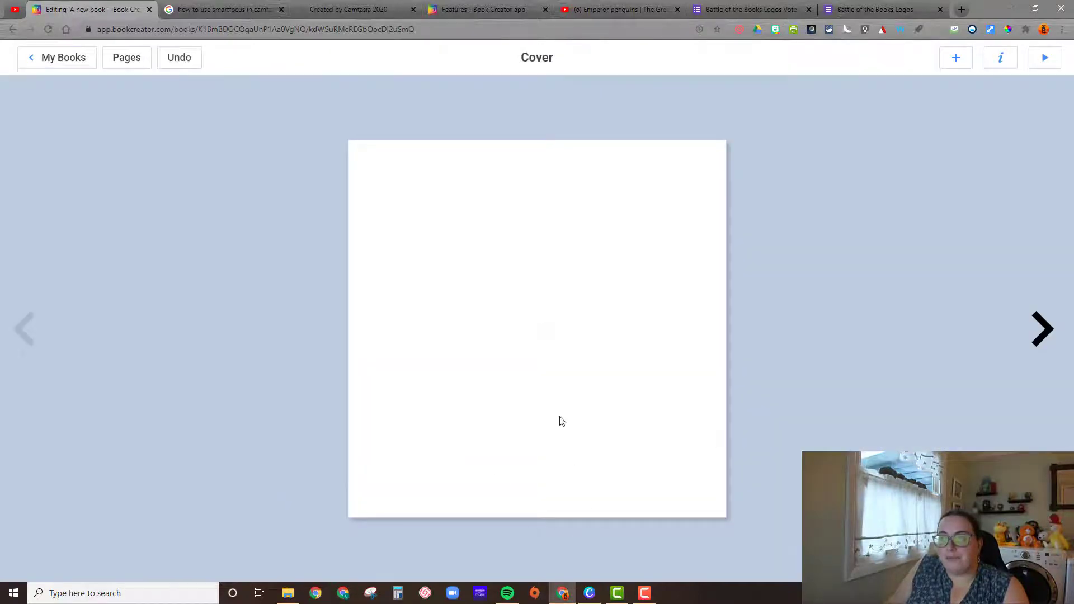
Move the dog photo up the cover and shrink it to about a third of its width in the page's upper-left corner
drag(535, 342, 535, 287)
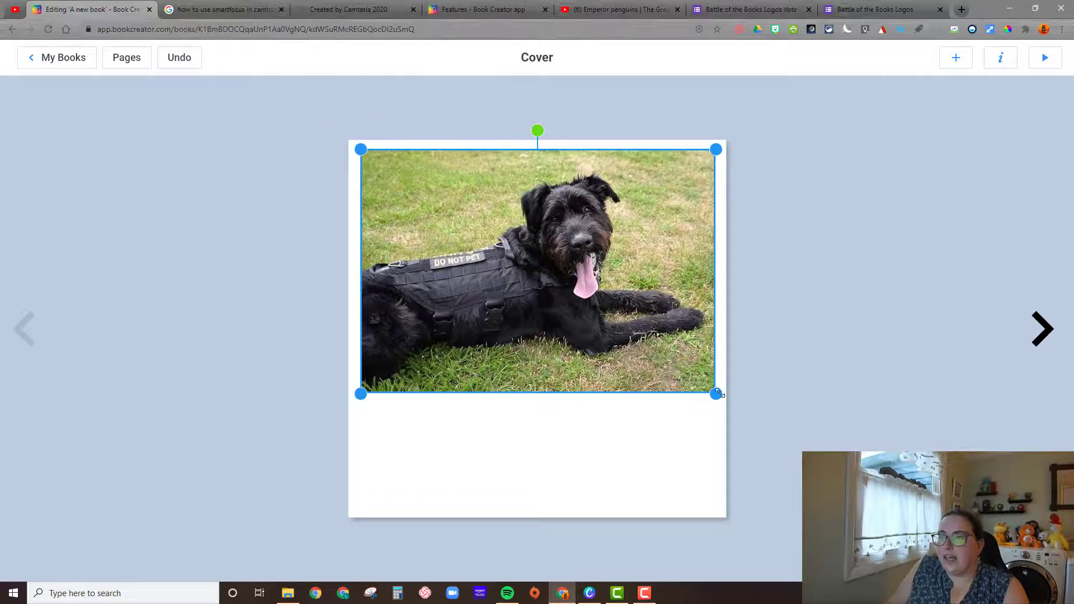
mouse_move(612, 315)
mouse_down()
mouse_move(623, 326)
mouse_move(601, 358)
mouse_move(629, 358)
mouse_move(602, 306)
mouse_move(613, 313)
mouse_up()
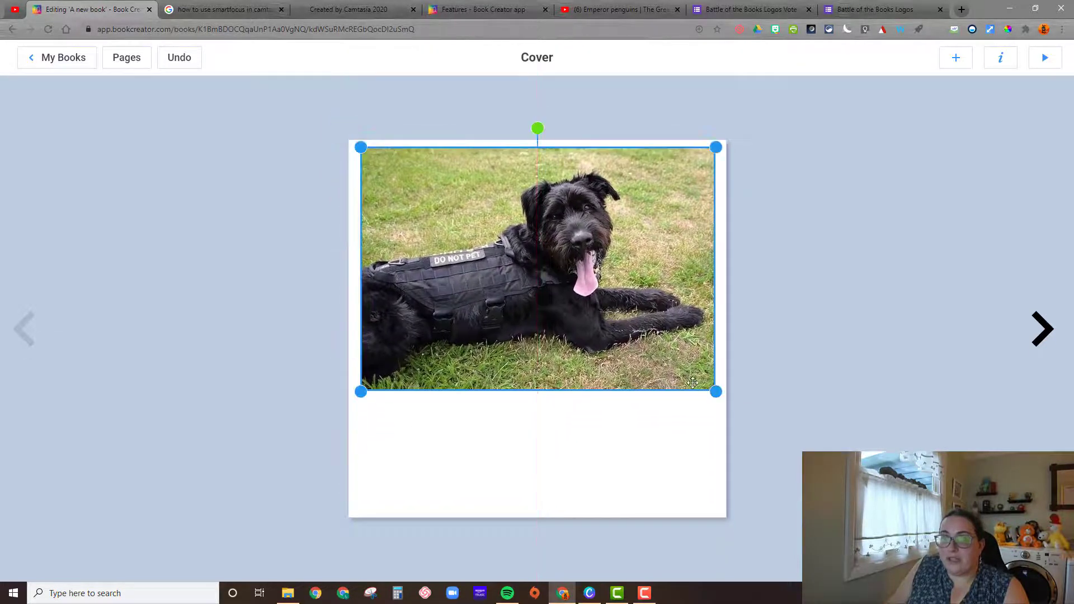
drag(716, 391, 475, 268)
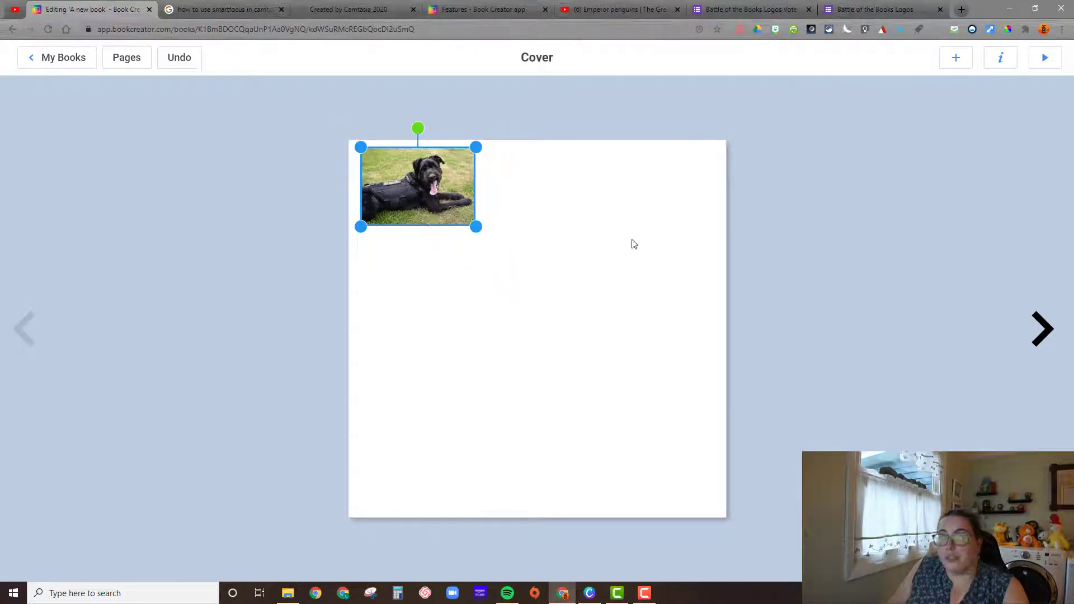
Search the image import for "cat" and insert the first photo, the striped cat lying down
click(955, 58)
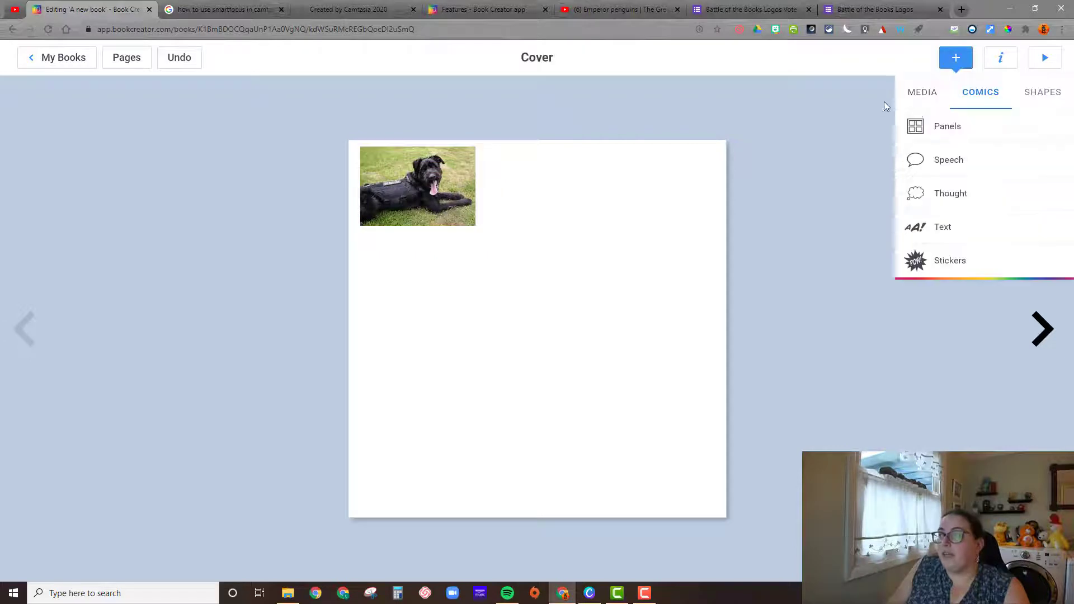
click(931, 95)
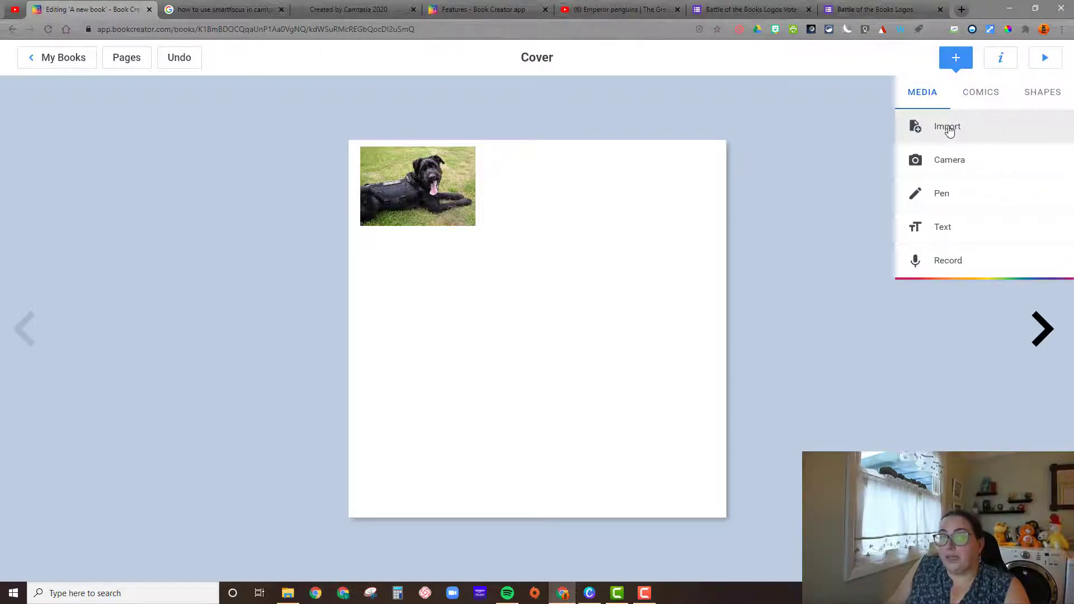
click(949, 128)
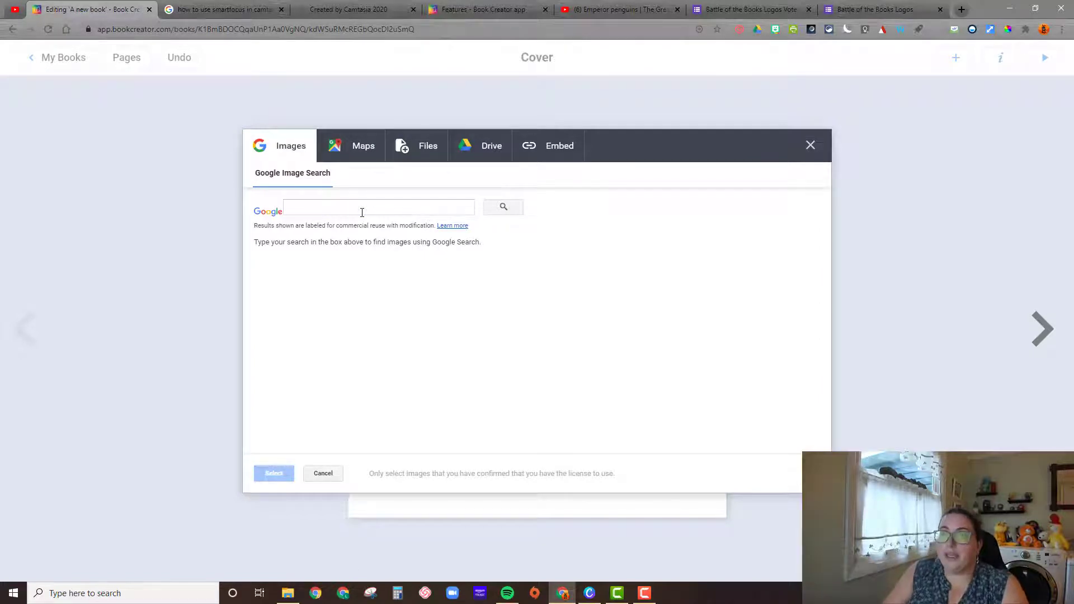
click(362, 213)
text(cat)
key(Return)
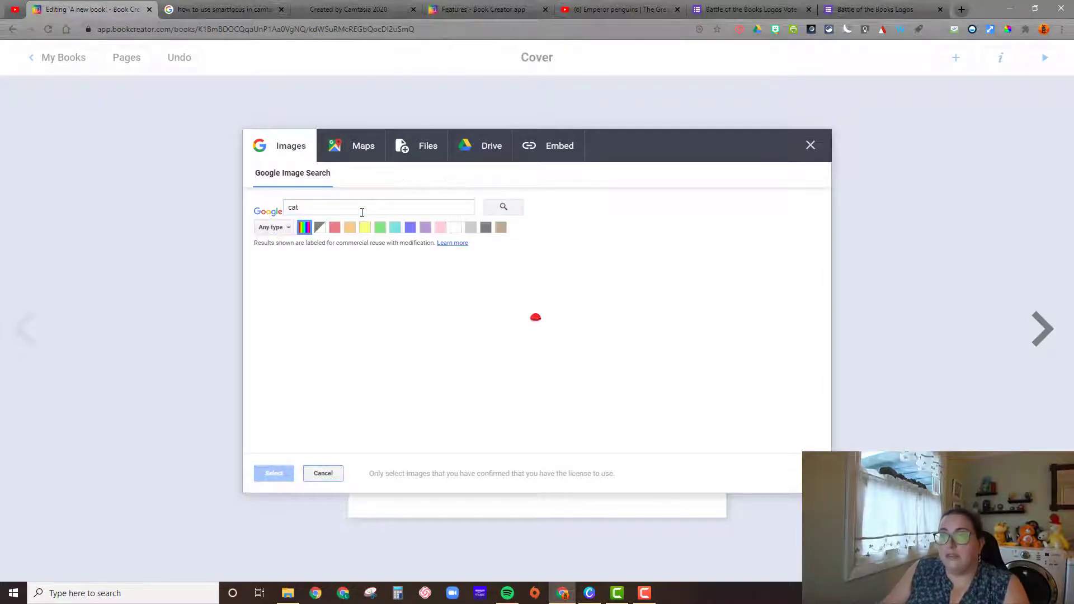
click(292, 296)
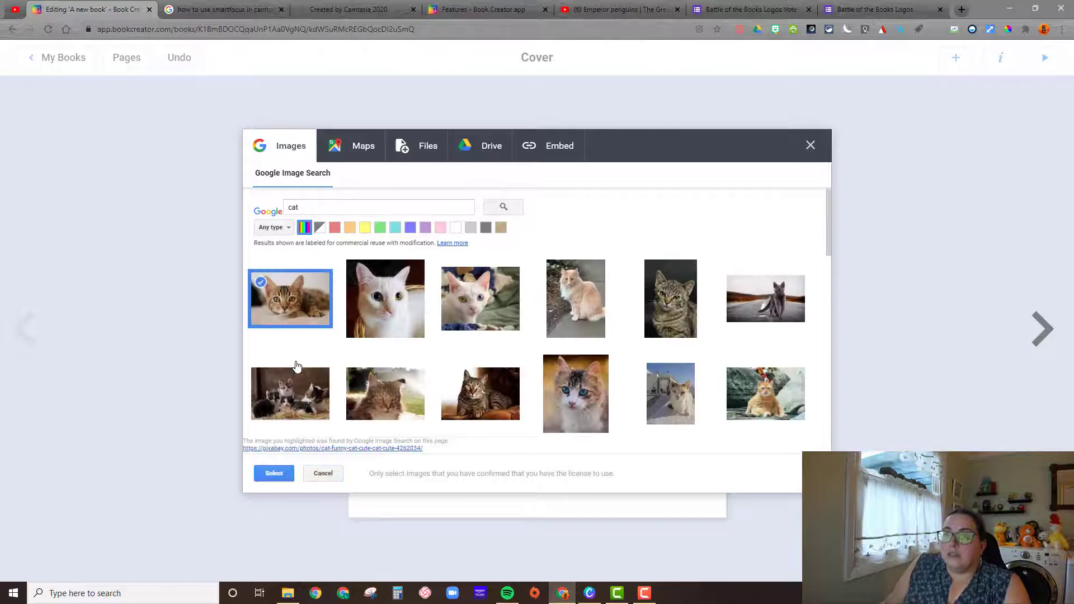
click(274, 474)
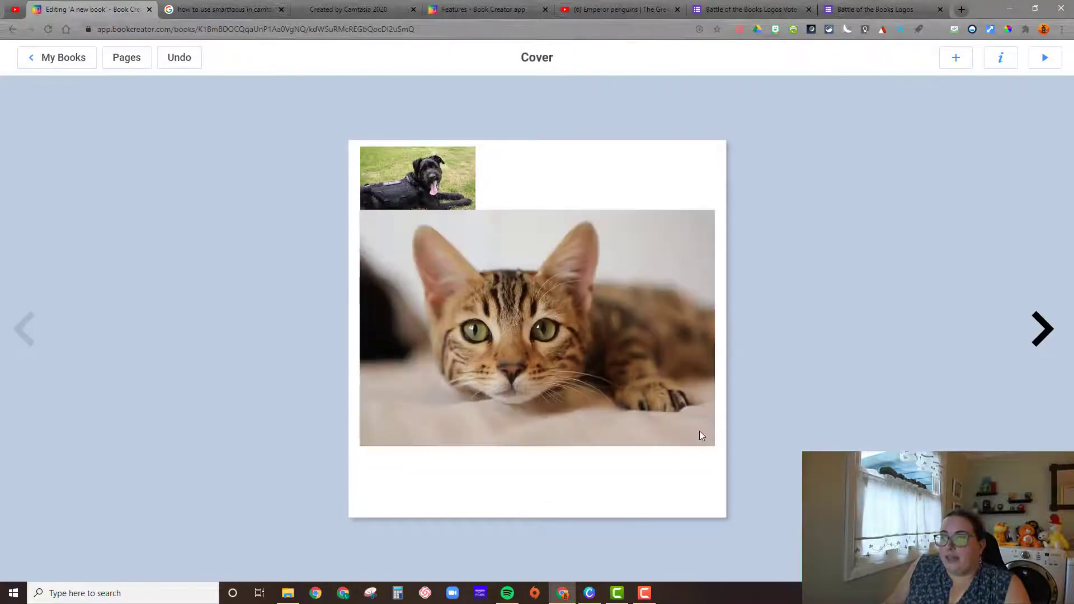
Shrink the cat photo, tilt it slightly clockwise and place it in the page's upper-right corner
click(702, 435)
drag(712, 446, 528, 319)
drag(416, 251, 509, 209)
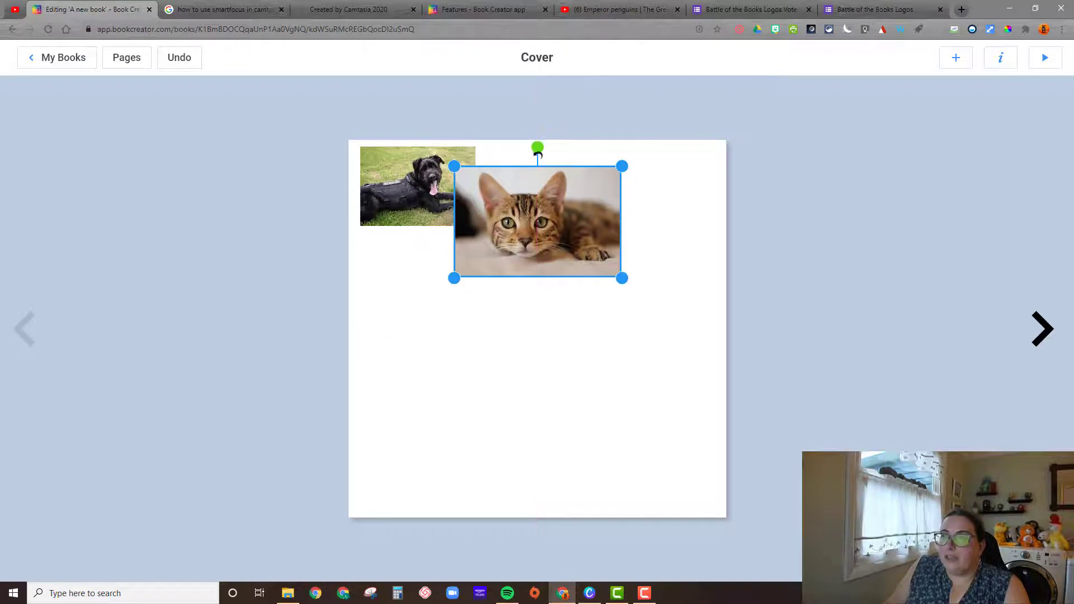
drag(538, 151, 552, 149)
drag(554, 209, 648, 218)
drag(698, 293, 683, 266)
drag(655, 206, 672, 193)
click(518, 320)
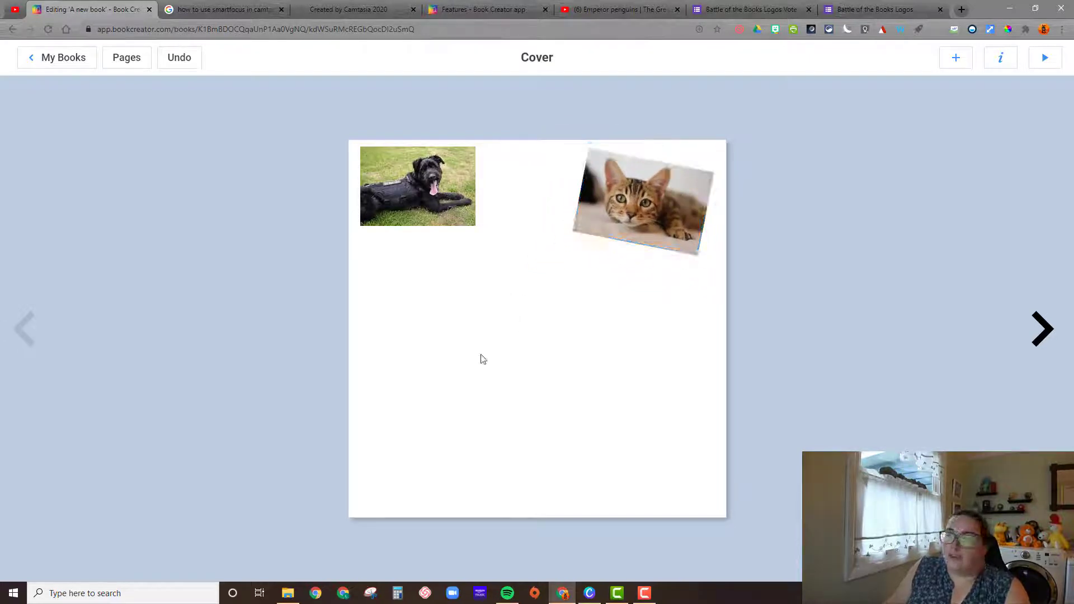
Add the plain-style text "Pets are the best during this trying times." and place it on one line below the photos
click(957, 58)
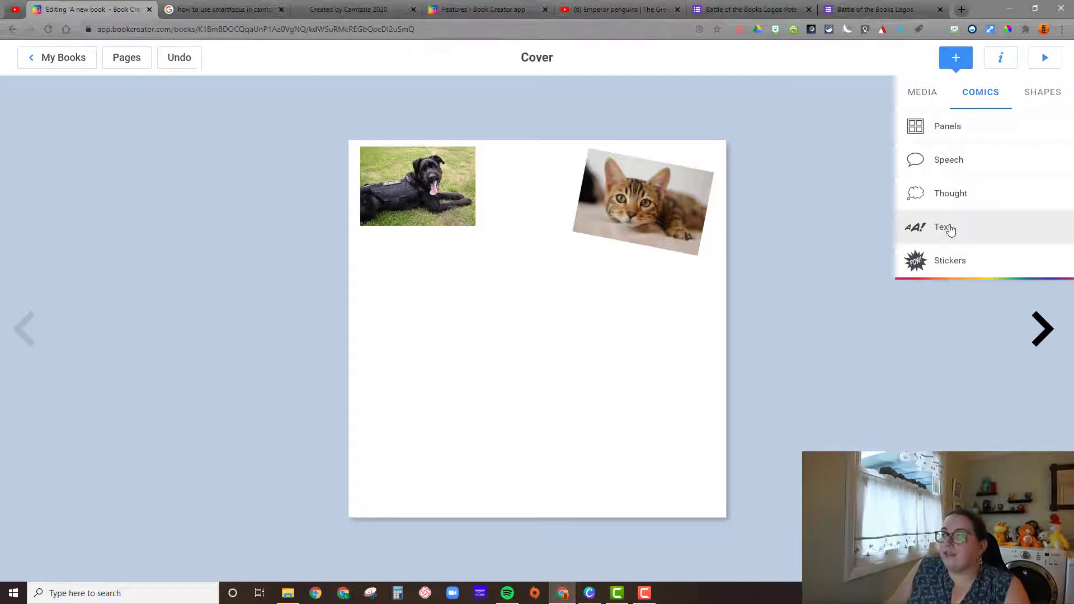
click(915, 91)
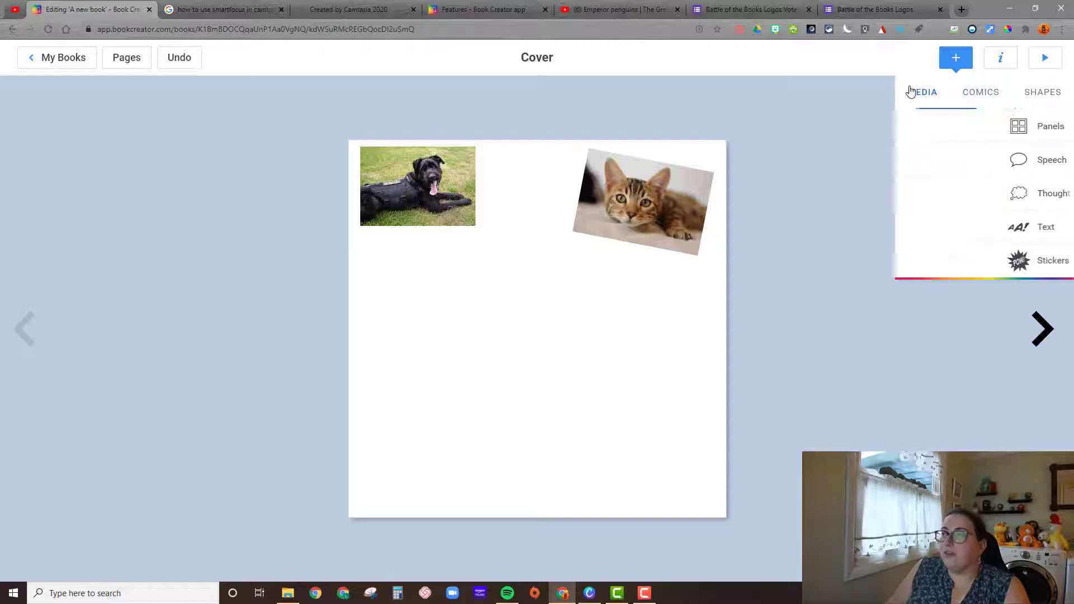
click(972, 101)
click(972, 238)
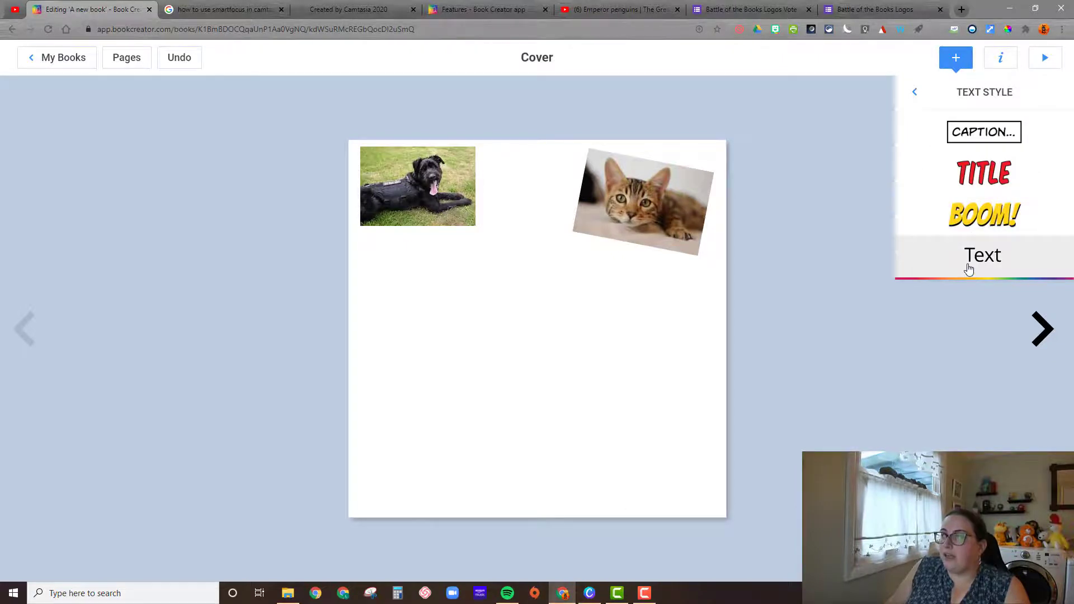
click(969, 273)
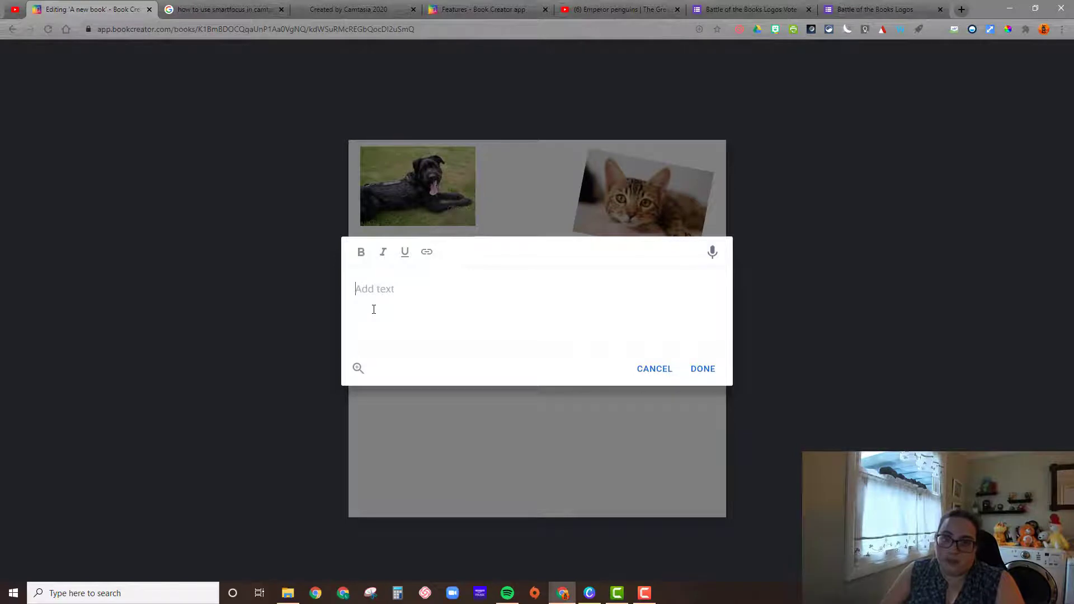
text(Pets are teh)
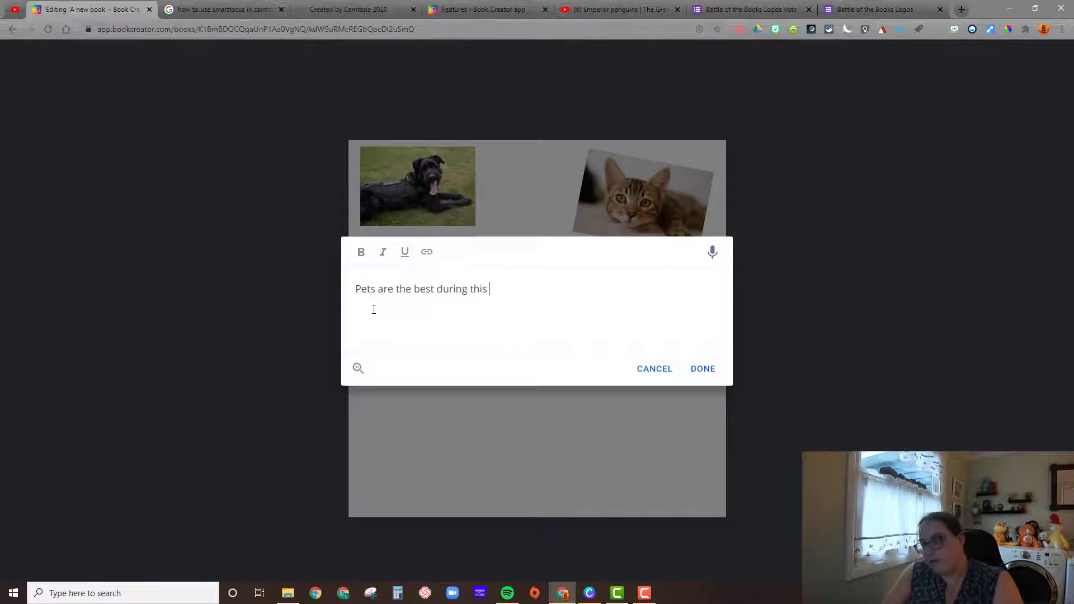
text(imes.)
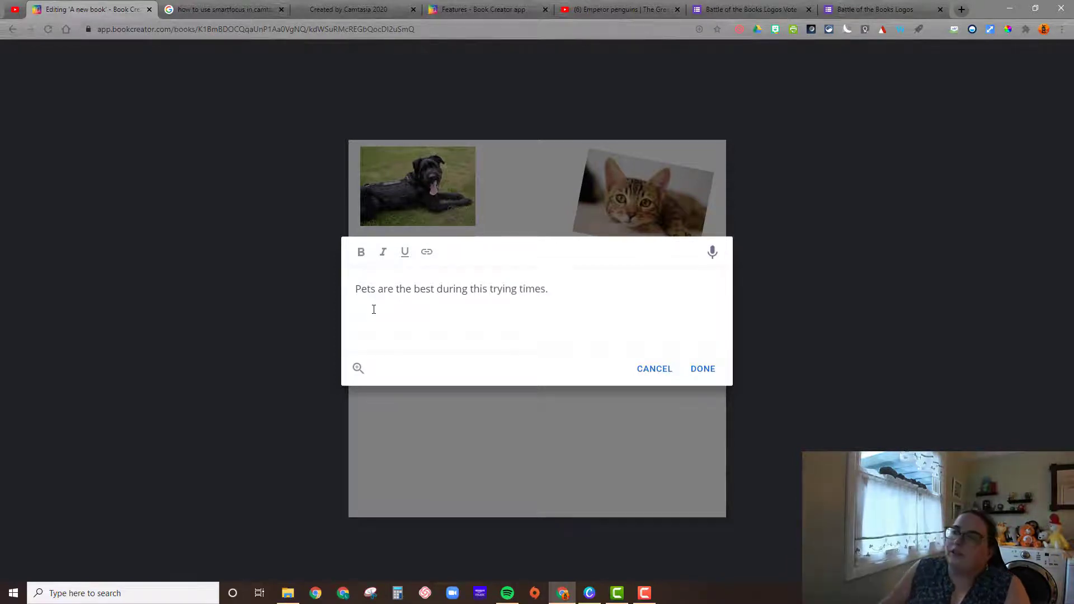
click(702, 368)
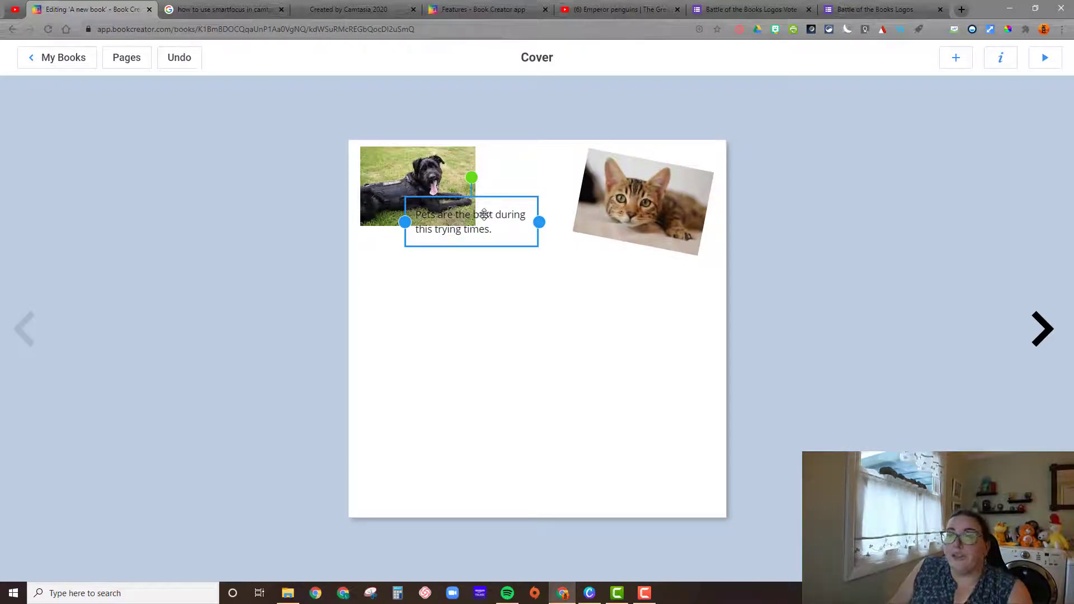
drag(484, 214, 693, 345)
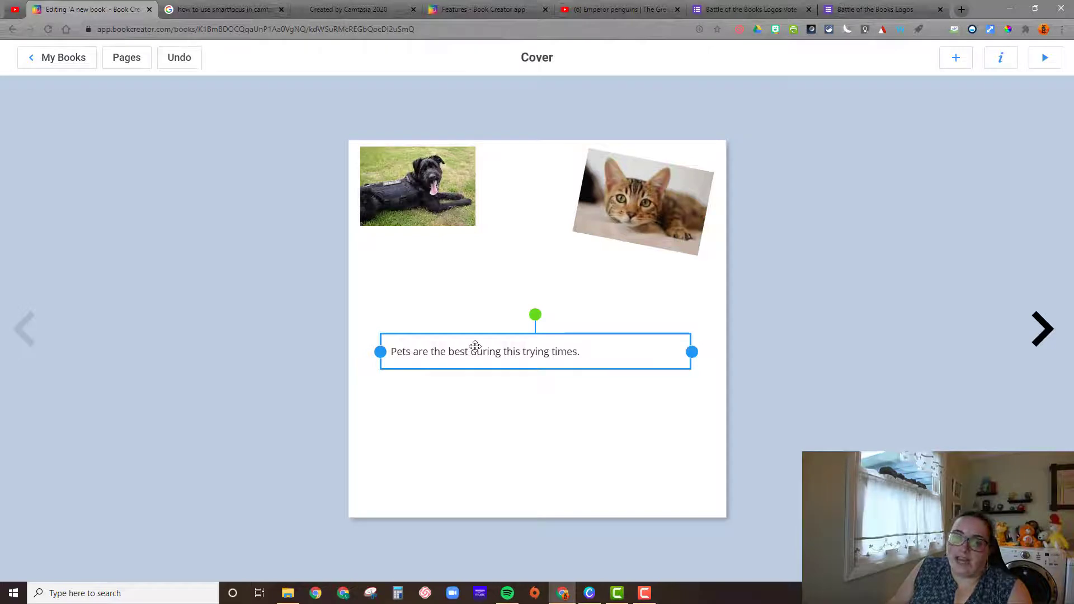
Turn on the shadow for the sentence below the photos
click(1010, 67)
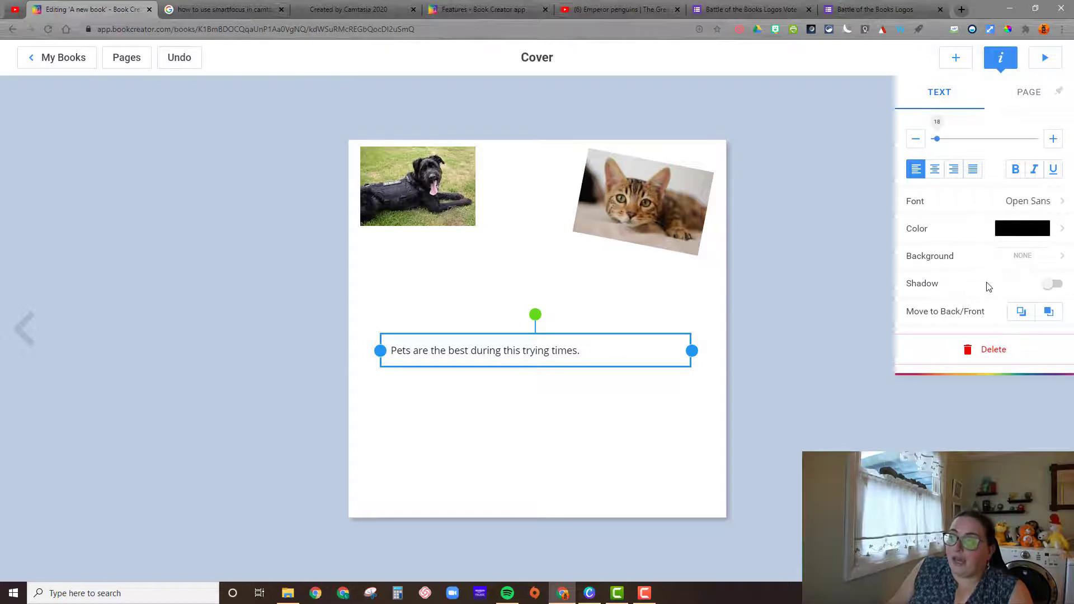
click(1057, 286)
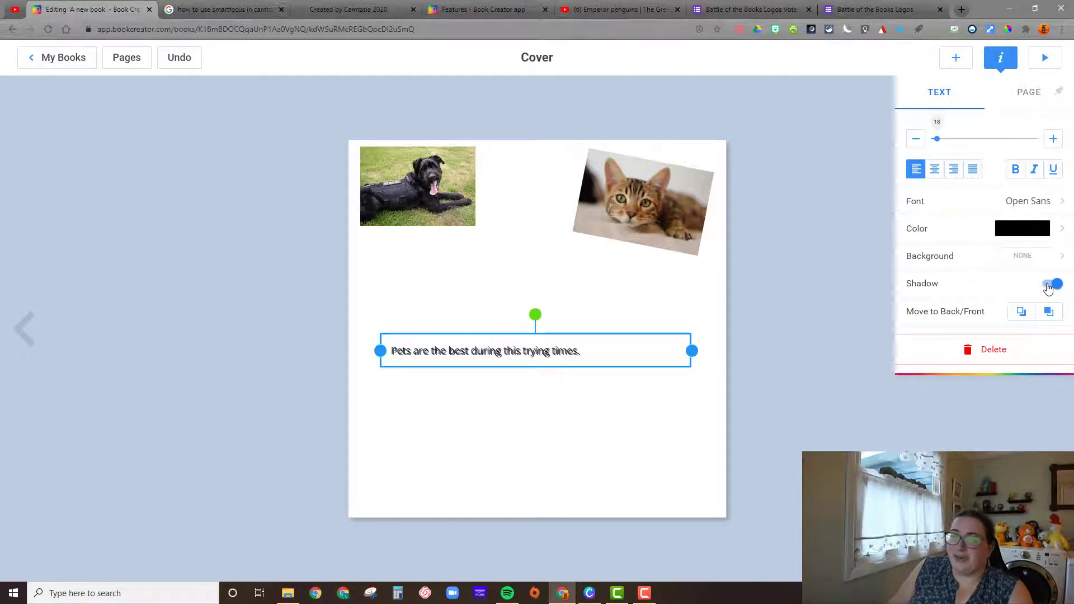
Turn off the shadow on the sentence below the photos and set its font to Luckiest Guy
click(1050, 285)
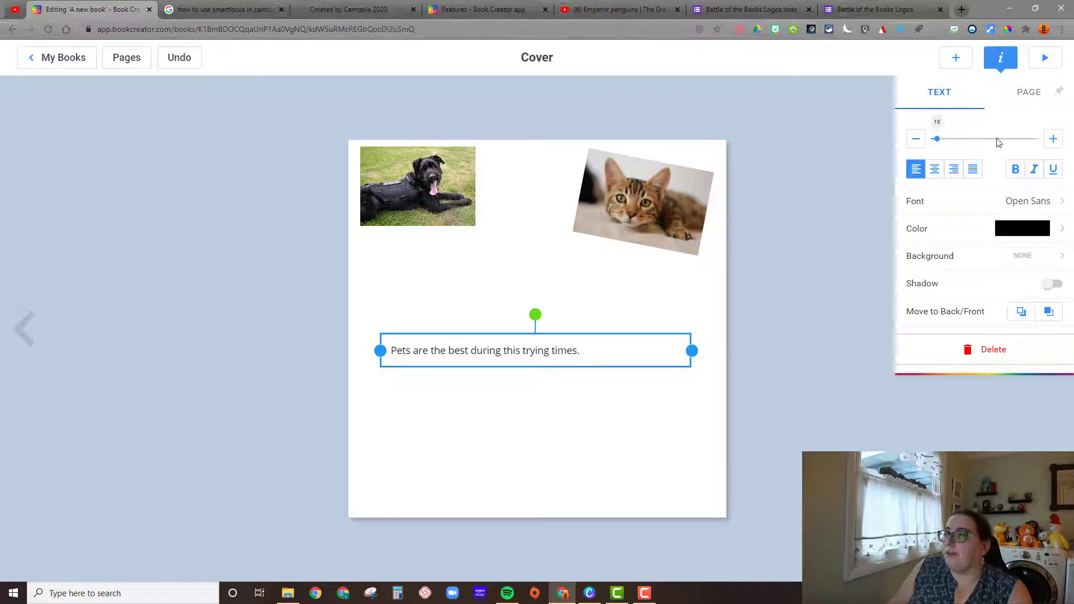
click(1041, 203)
scroll(1007, 268, down, 1)
scroll(1014, 292, down, 6)
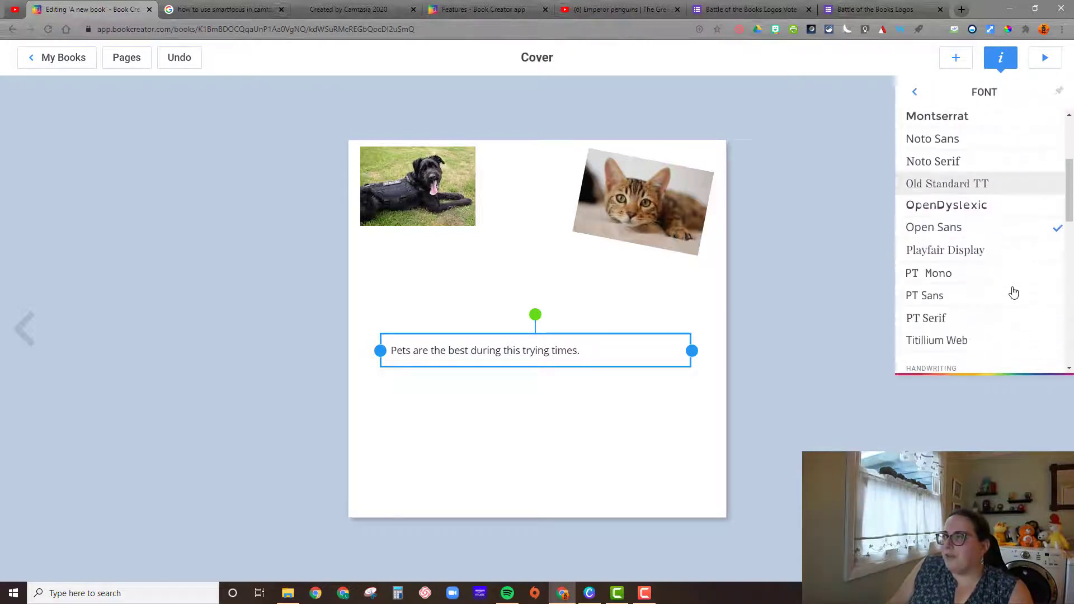
scroll(1010, 286, up, 1)
scroll(980, 247, down, 5)
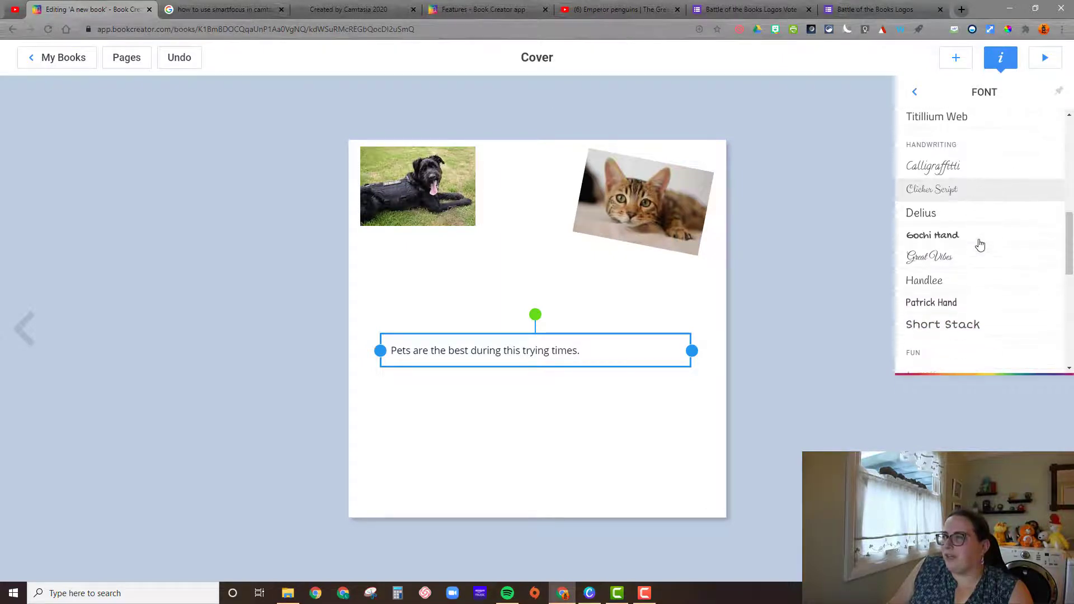
scroll(980, 260, down, 4)
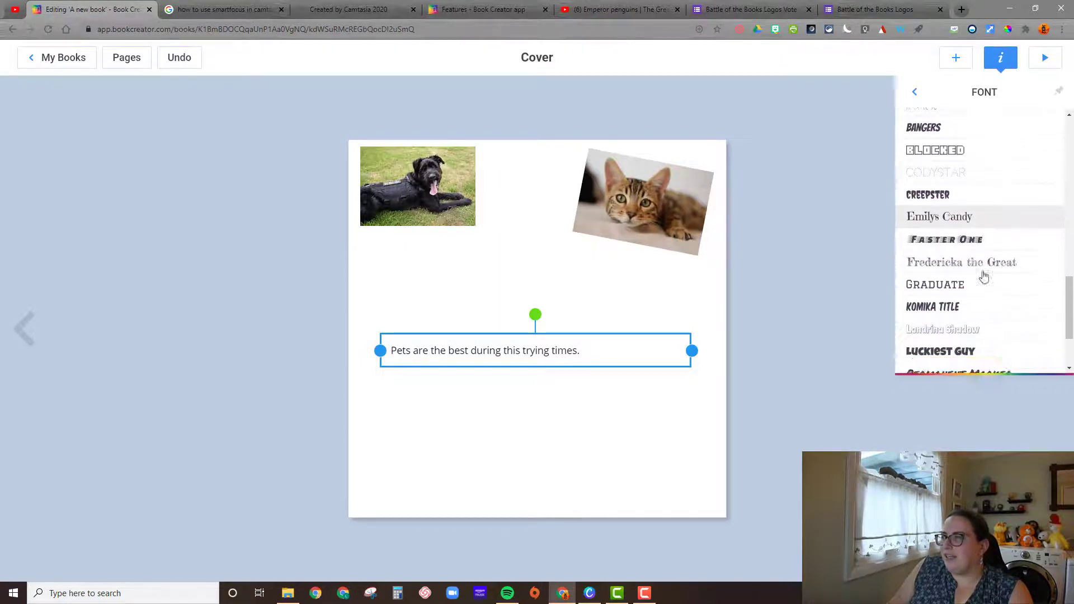
click(982, 248)
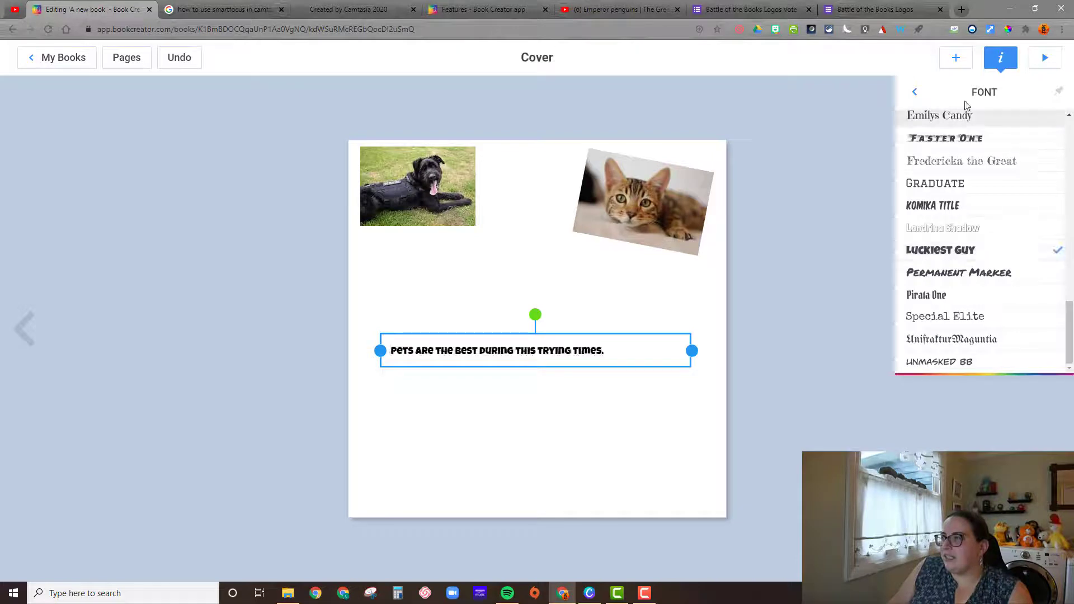
click(916, 92)
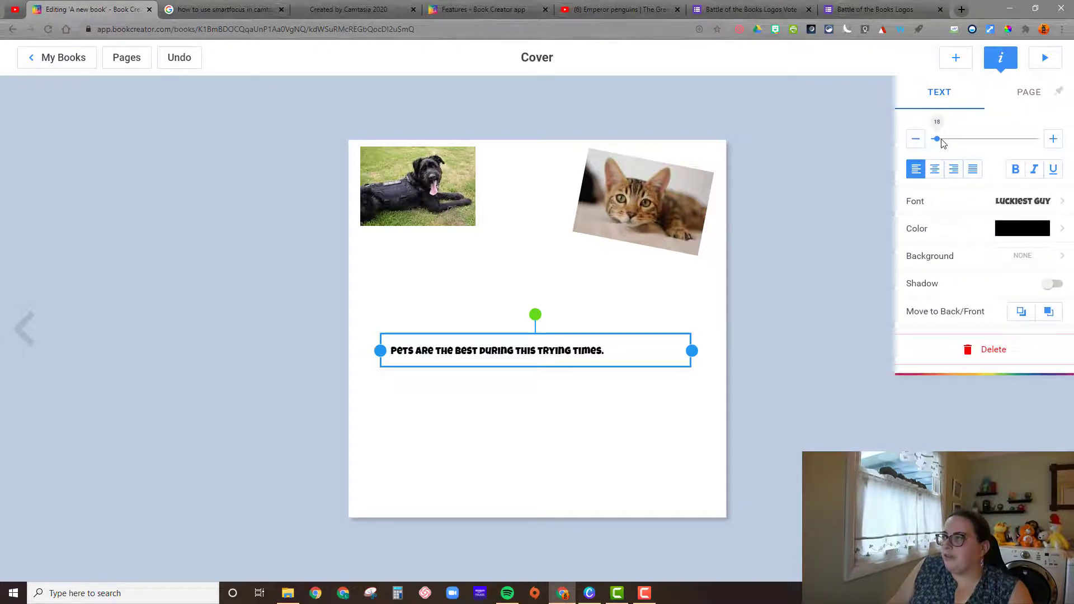
Format the sentence at size 42, centred and light blue, with the shadow on
mouse_move(937, 138)
mouse_down()
mouse_move(966, 138)
mouse_move(945, 138)
mouse_up()
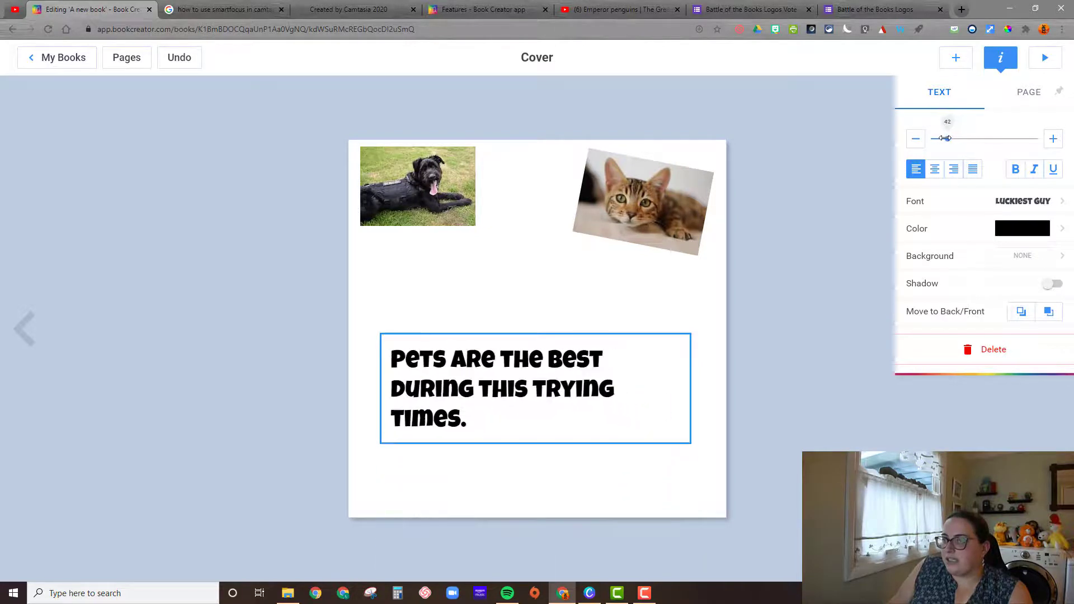
click(935, 169)
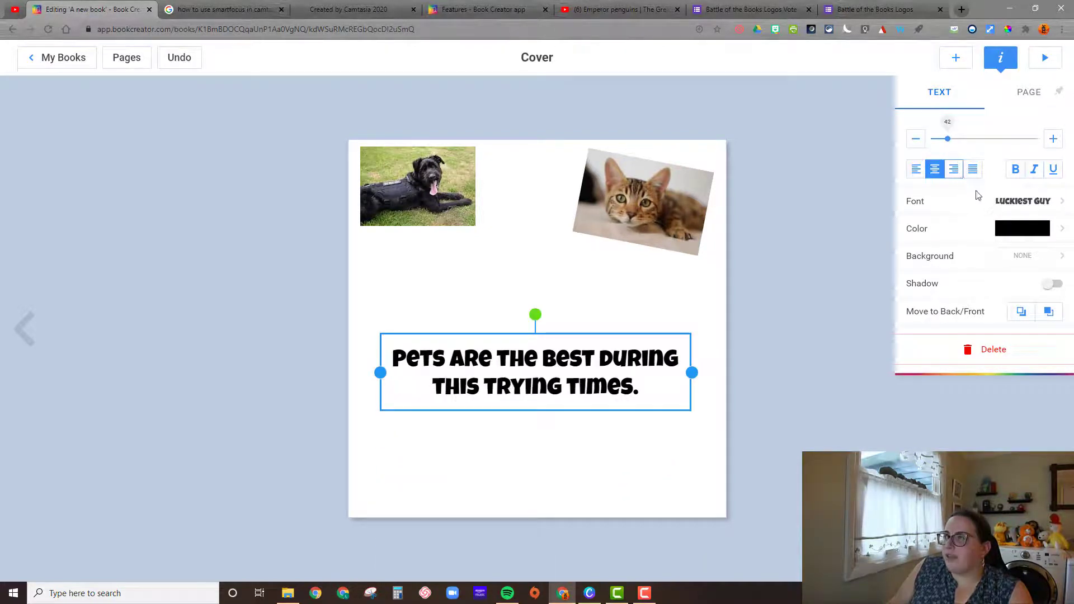
click(1039, 233)
click(936, 223)
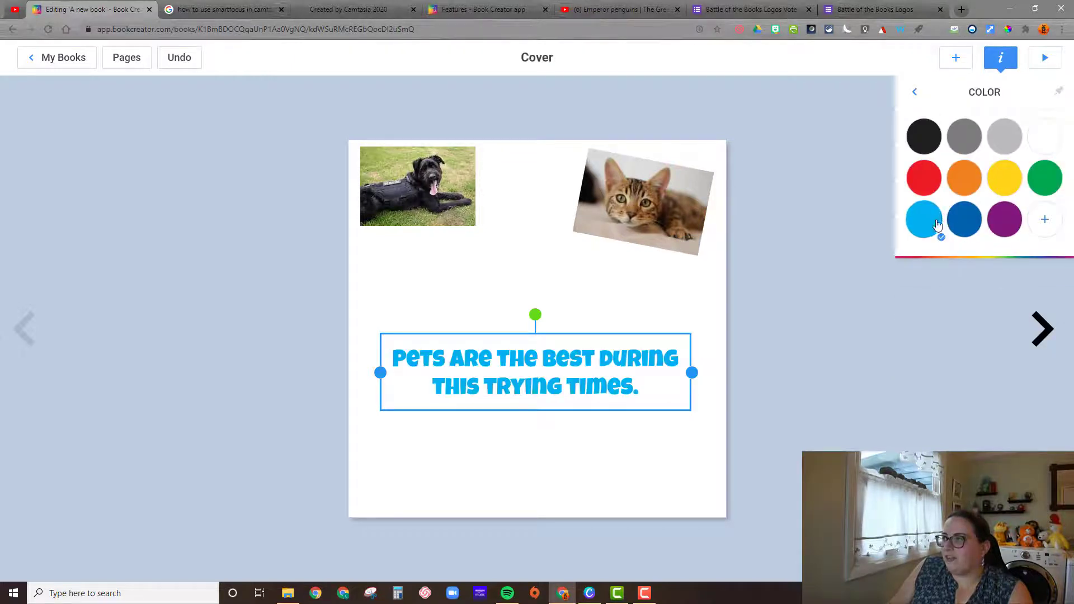
click(914, 93)
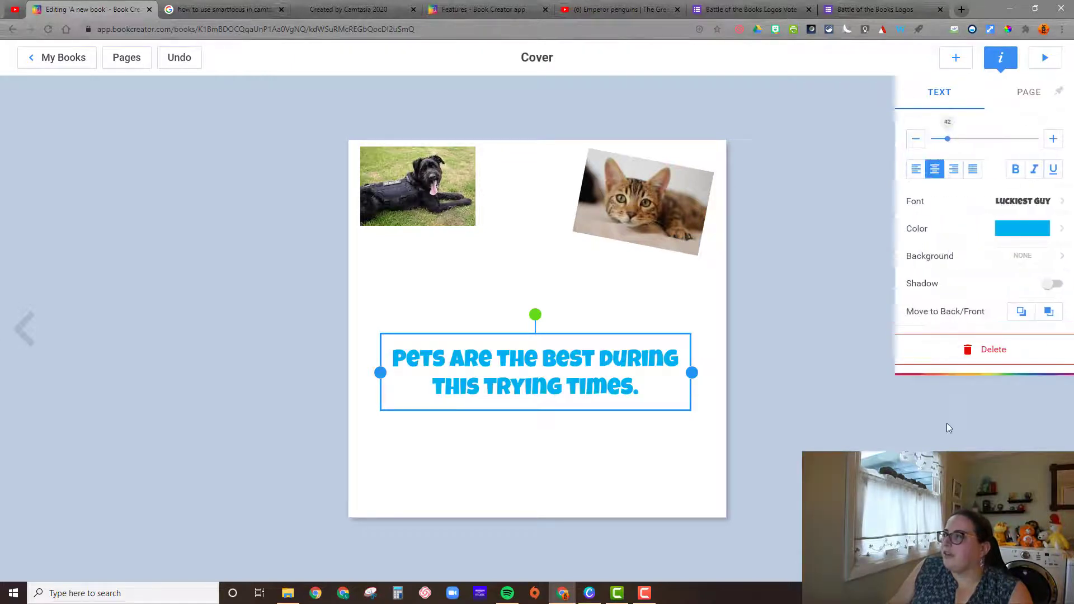
click(1054, 284)
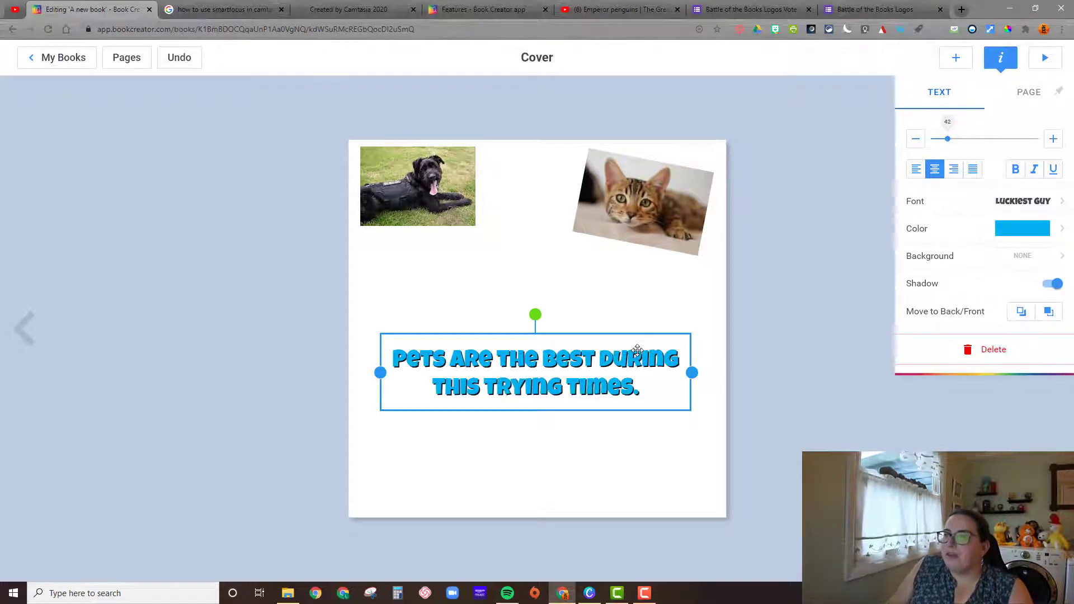
Move the sentence lower on the page and enlarge the dog photo slightly
drag(634, 354, 636, 406)
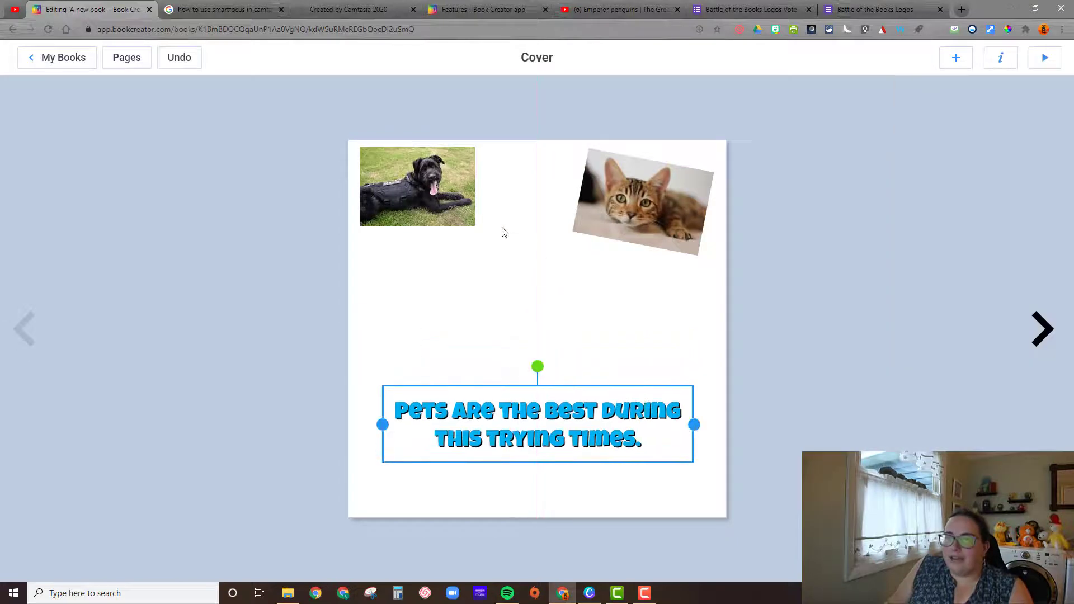
click(444, 207)
drag(476, 226, 496, 240)
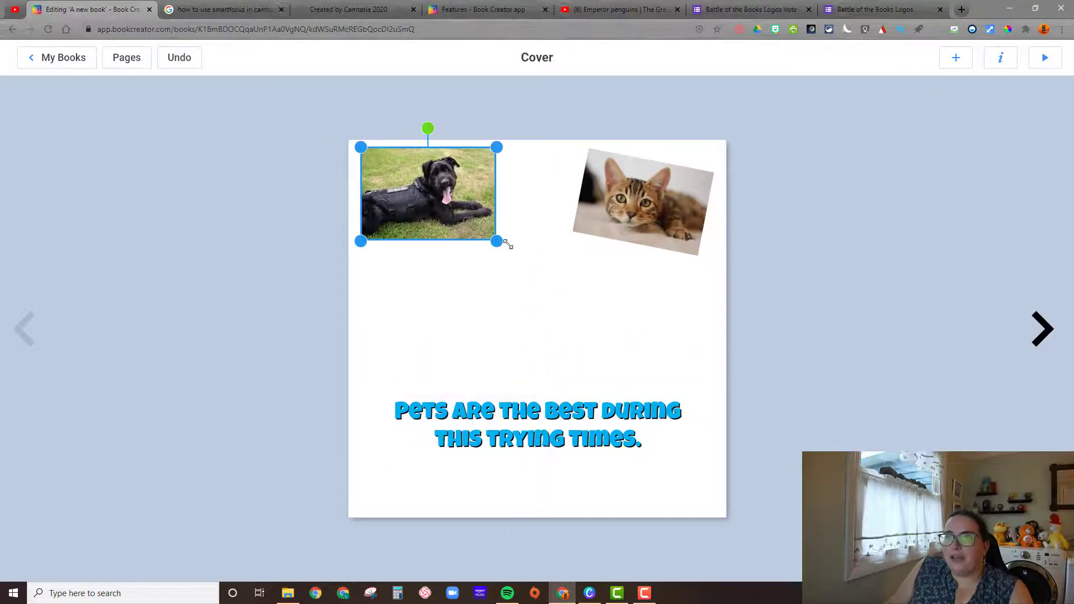
Nudge the cat photo down slightly, and tilt the dog photo slightly counterclockwise and shift it fully onto the page's upper-left area
click(609, 233)
drag(609, 233, 613, 237)
click(439, 220)
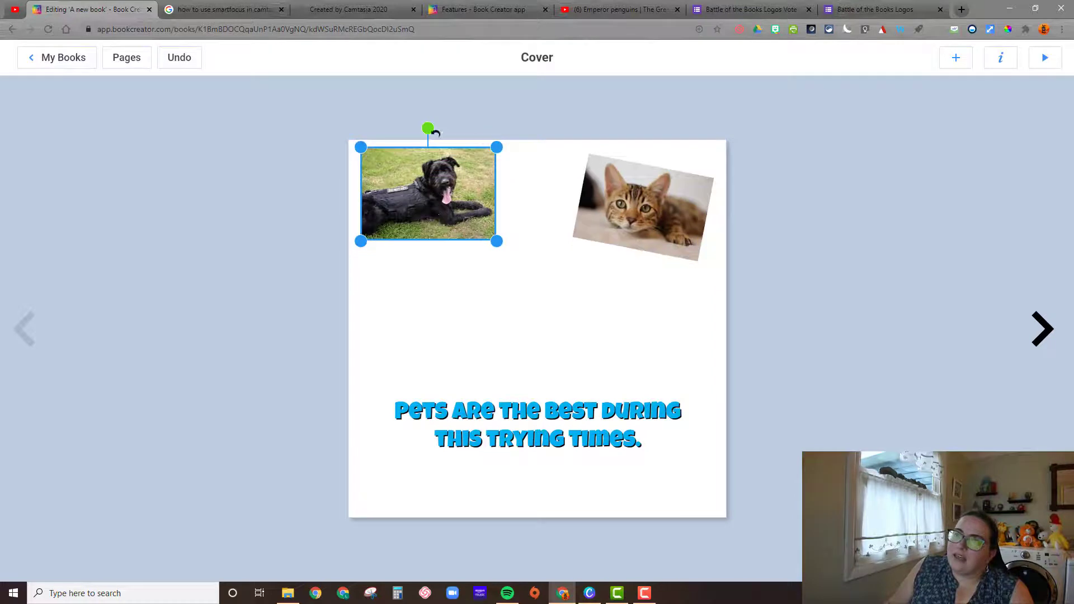
drag(429, 129, 418, 129)
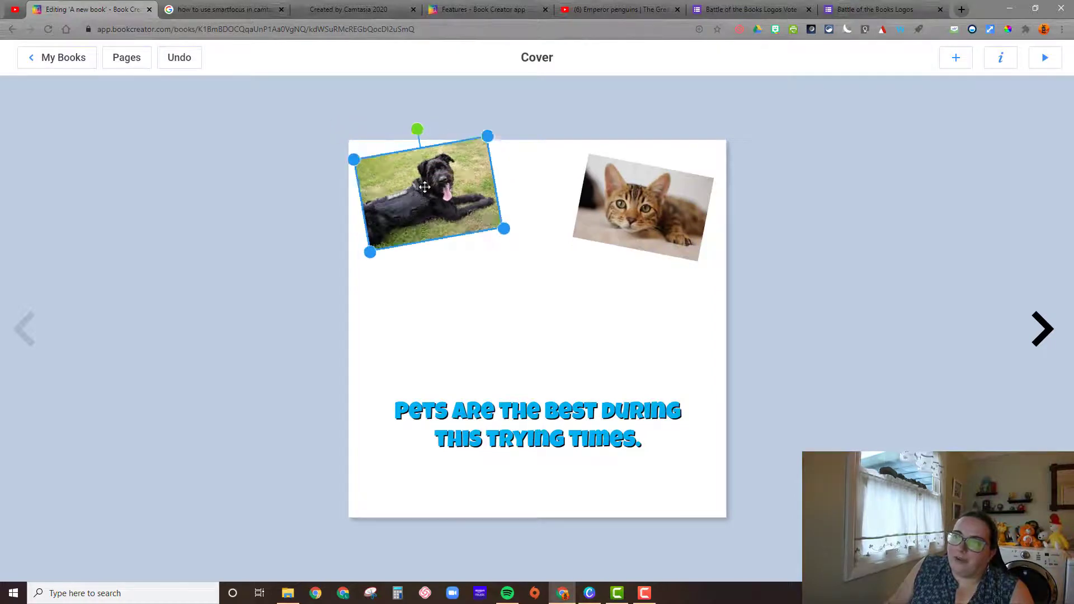
drag(423, 182, 430, 201)
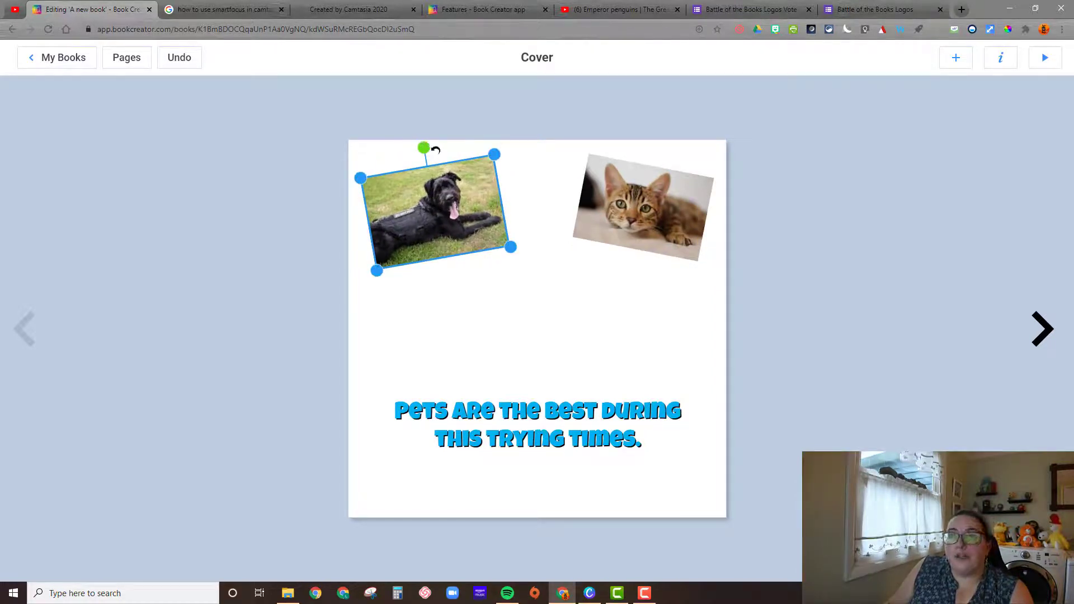
click(514, 408)
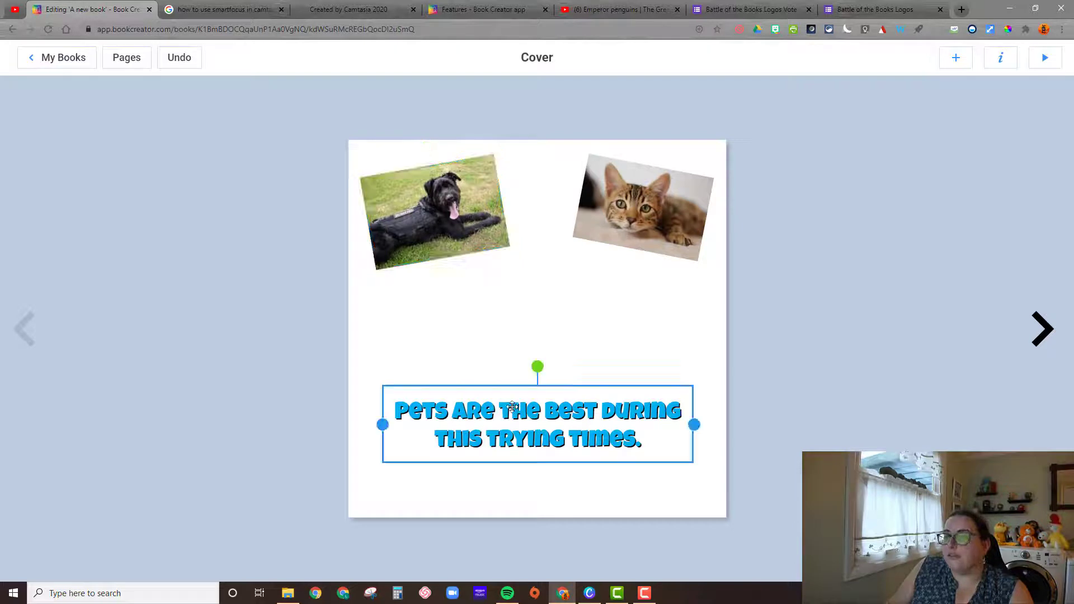
click(737, 362)
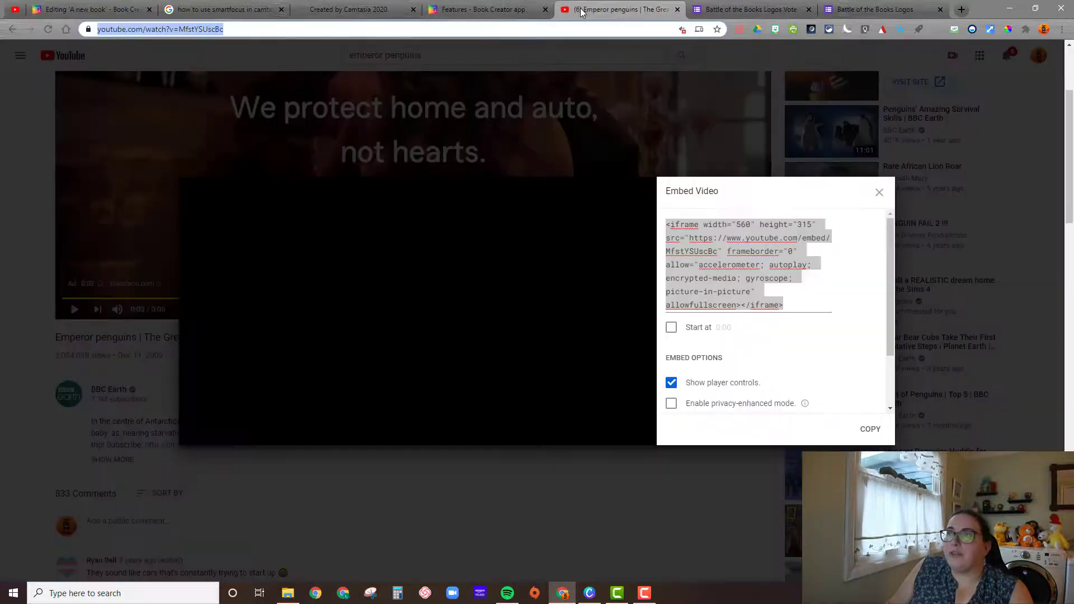
Switch to the YouTube emperor penguins page, close its Embed Video dialog and select the existing search text for replacement
click(616, 10)
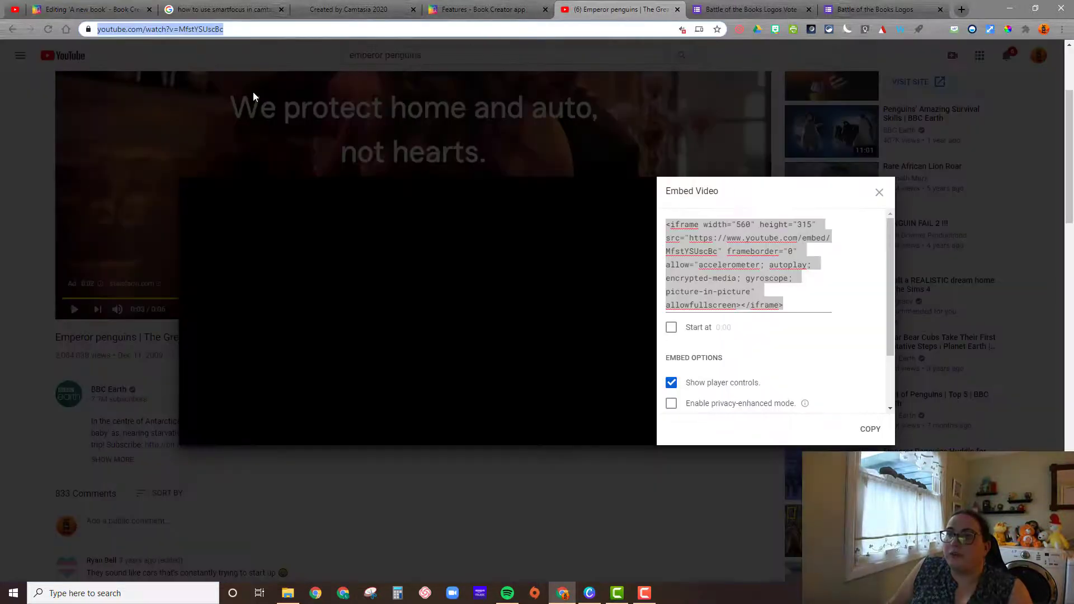
click(884, 193)
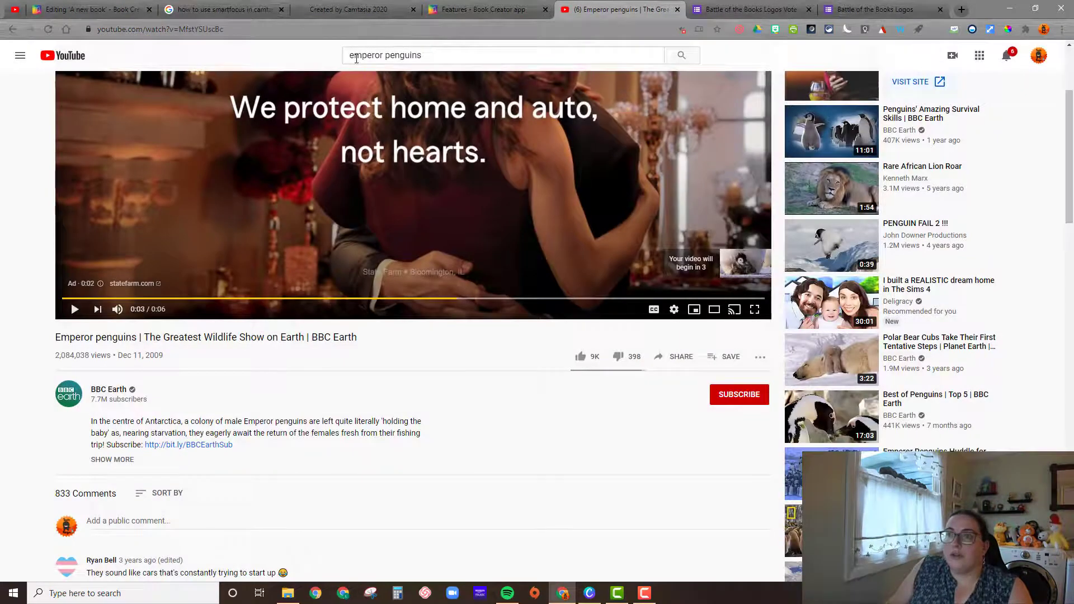
triple_click(356, 60)
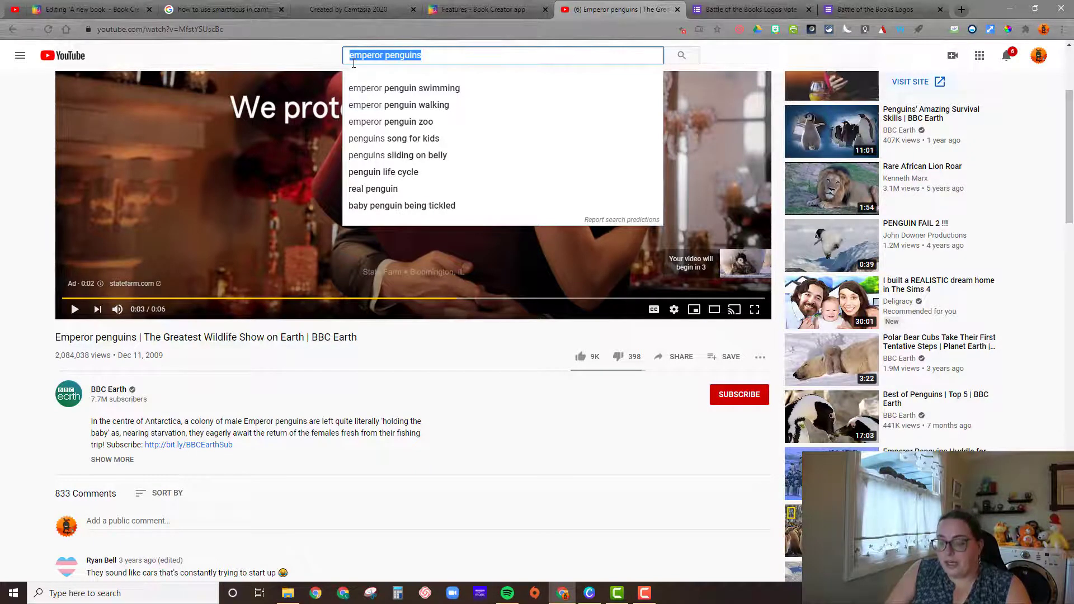
text(pets)
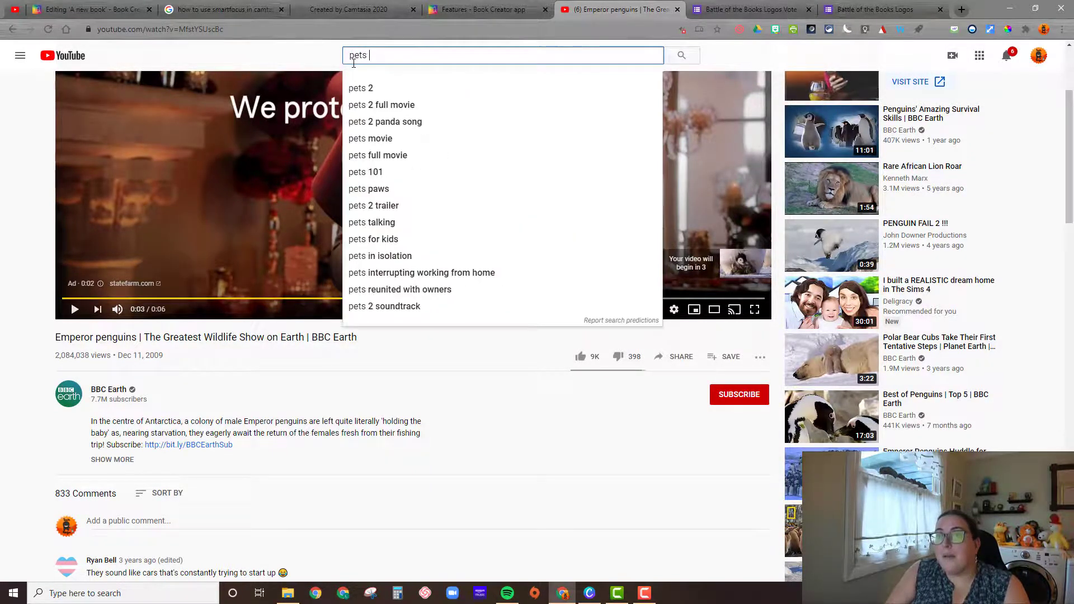
key(BackSpace)
key(BackSpace)
key(BackSpace)
key(BackSpace)
key(BackSpace)
Search YouTube for "funny pet vidoes"
text(funny)
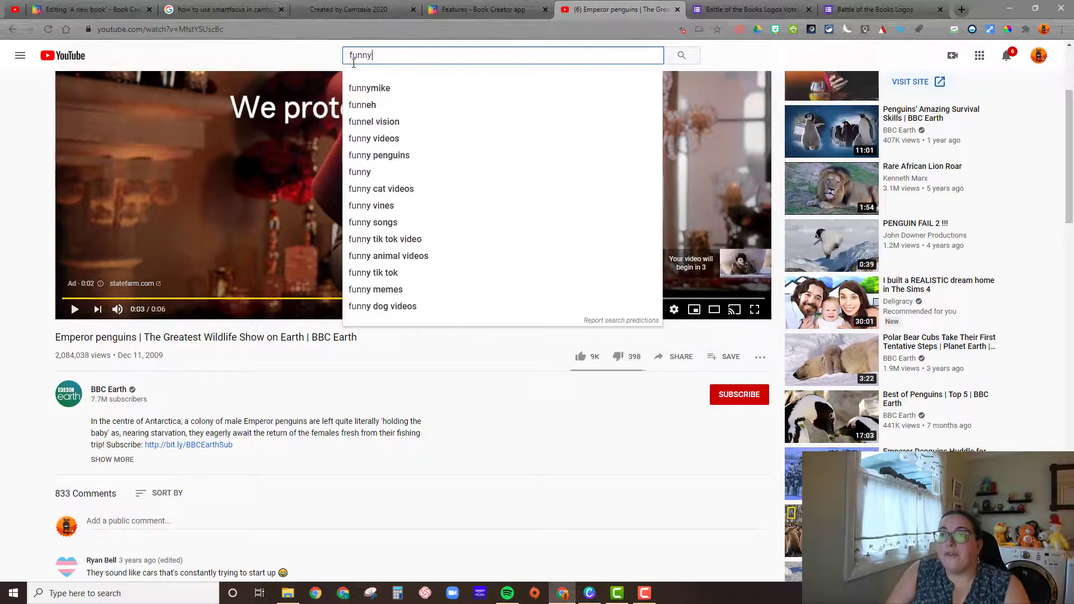
text( pet vidoe)
key(BackSpace)
key(BackSpace)
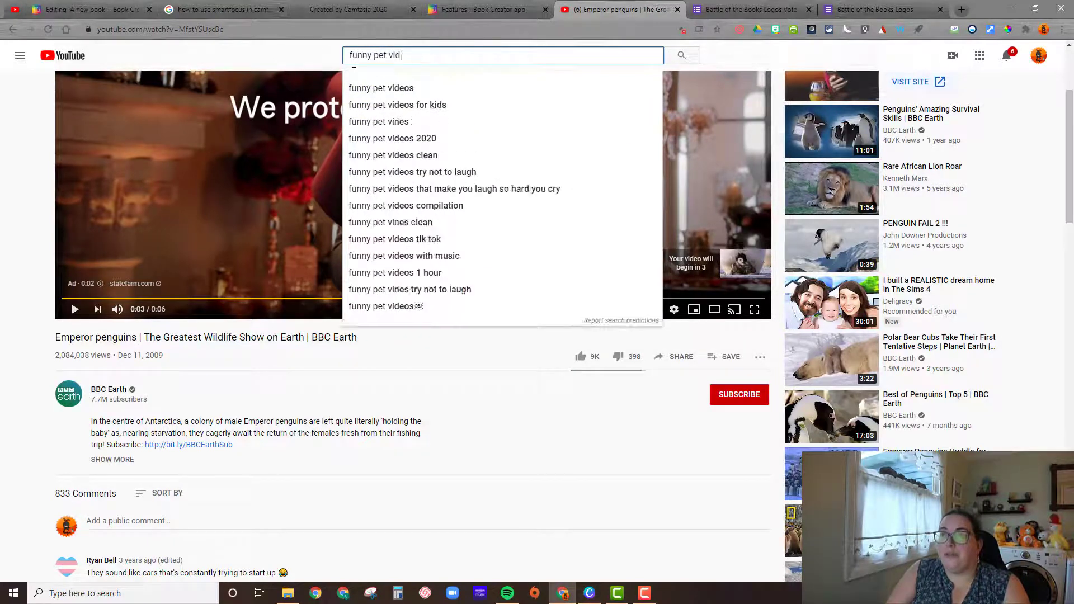
text(does)
key(Return)
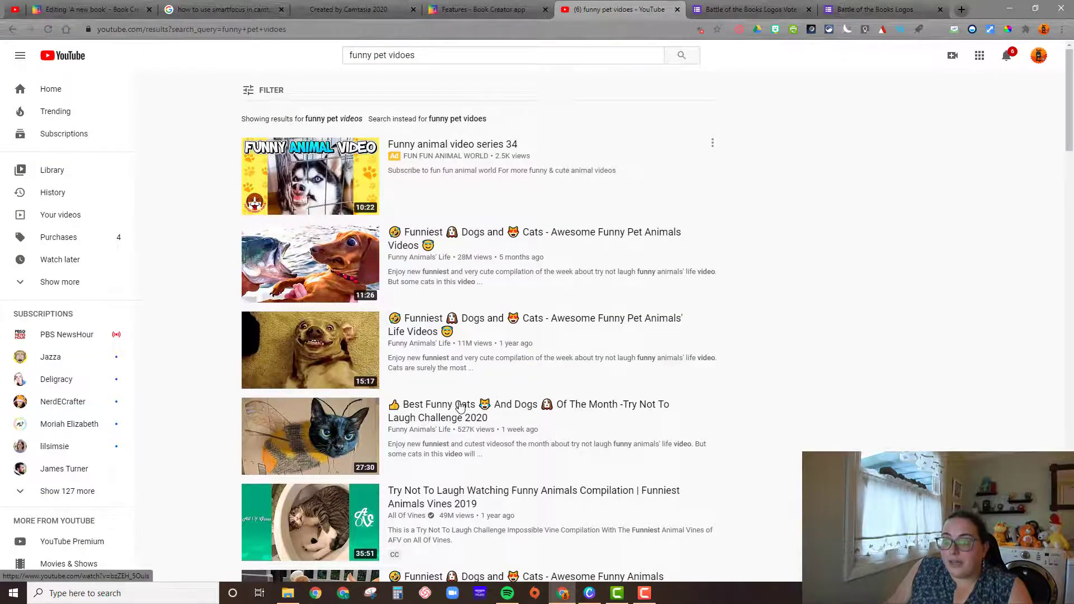
Open the video "Best Funny Cats And Dogs Of The Month -Try Not To Laugh Challenge 2020" and copy its embed code
click(490, 405)
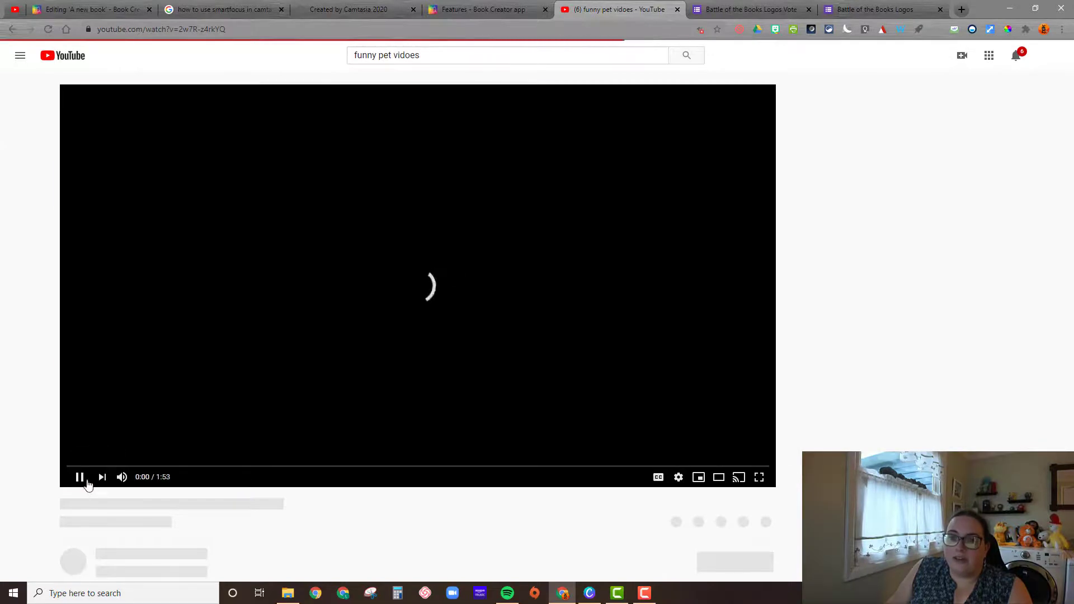
scroll(457, 475, down, 3)
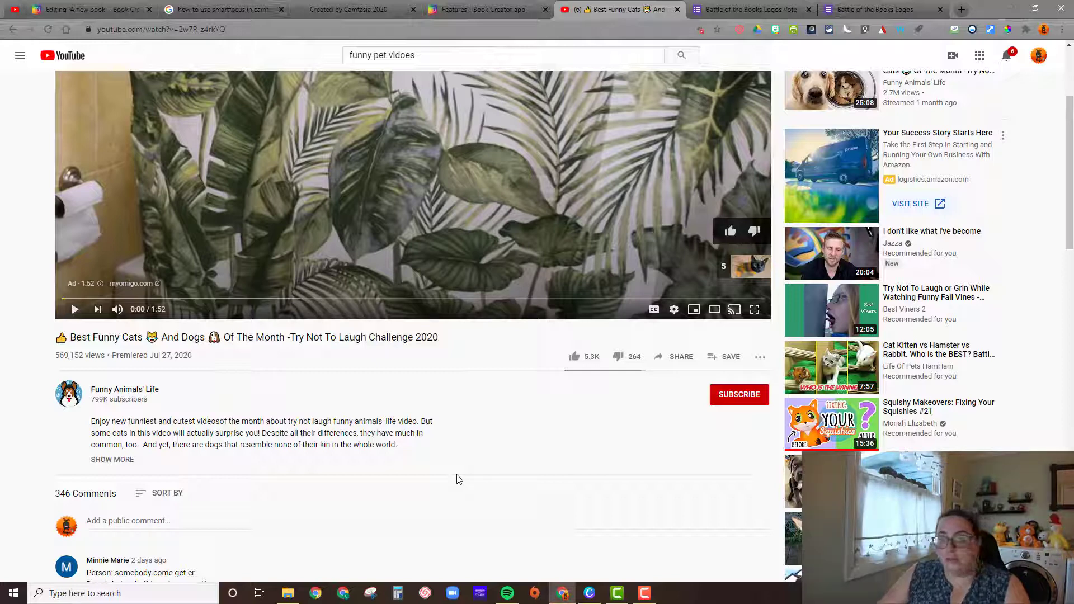
click(674, 359)
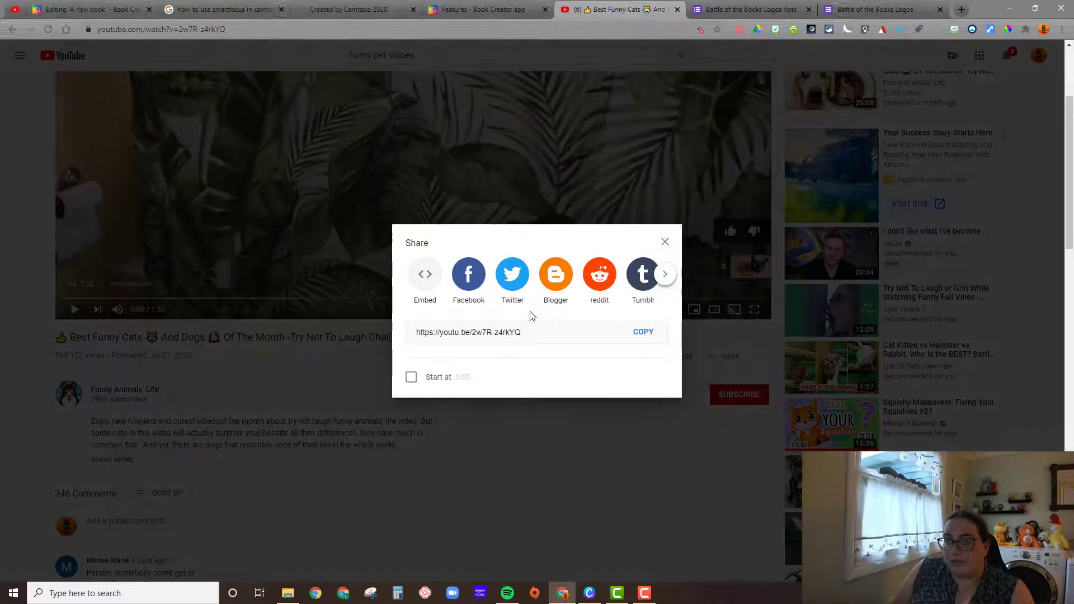
click(427, 279)
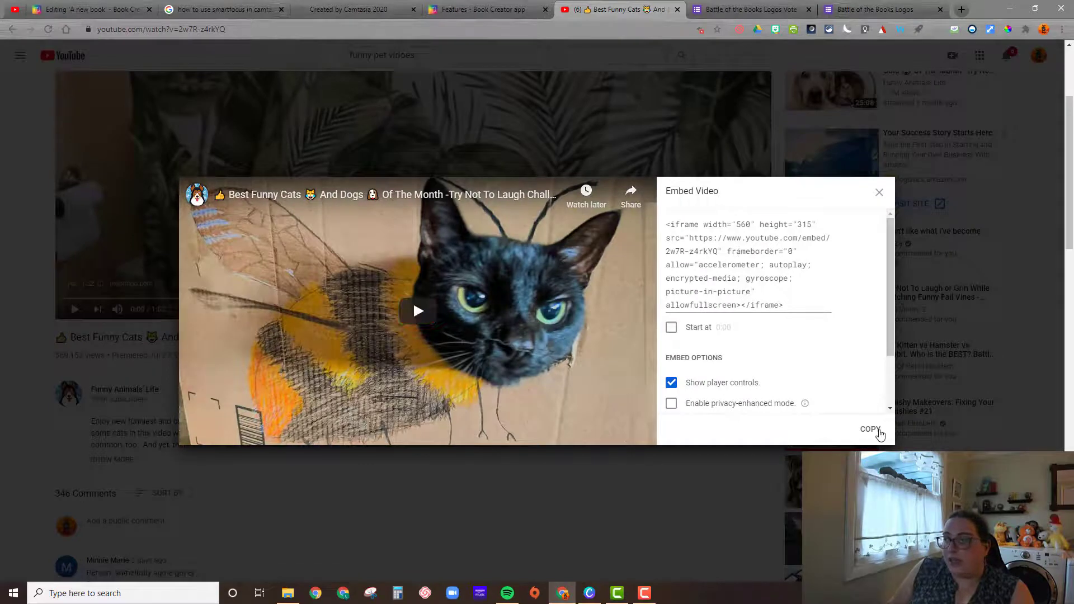
click(870, 430)
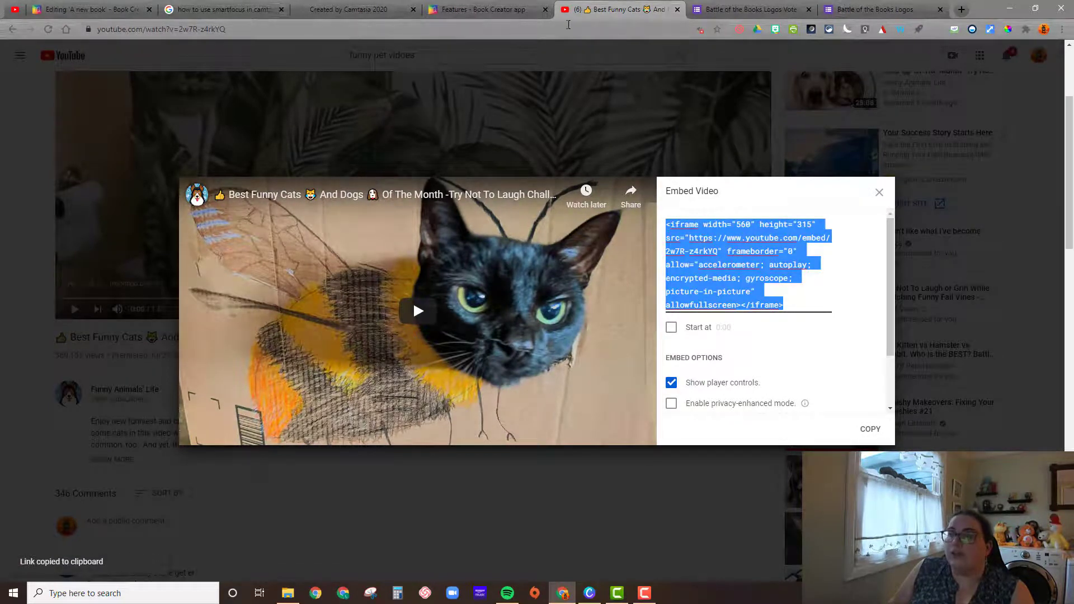
Switch to Book Creator and embed the funny cats and dogs video on the cover page using the copied YouTube embed code
click(116, 7)
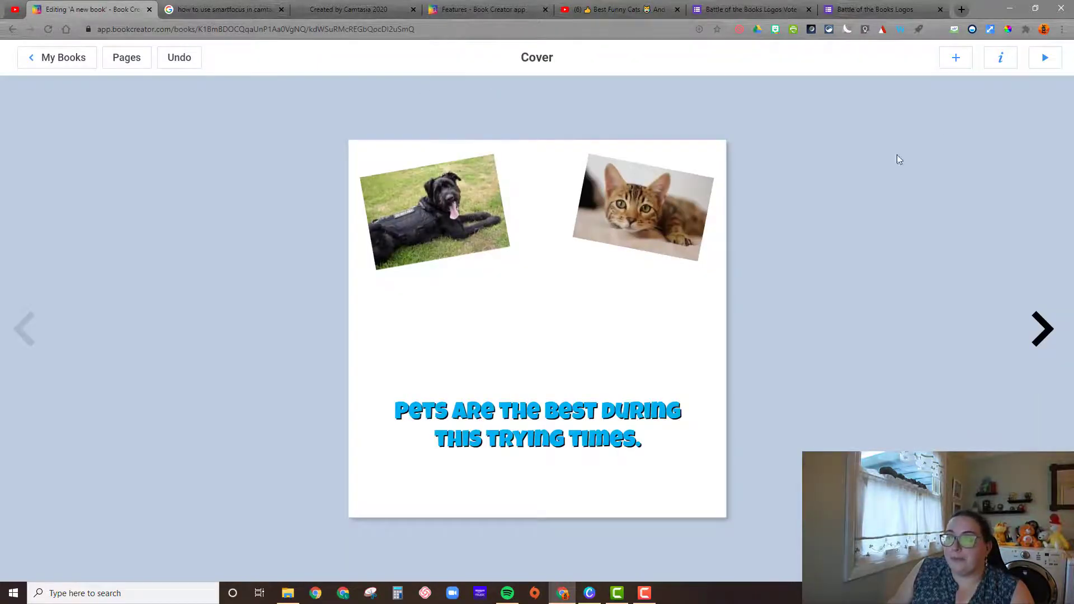
click(957, 60)
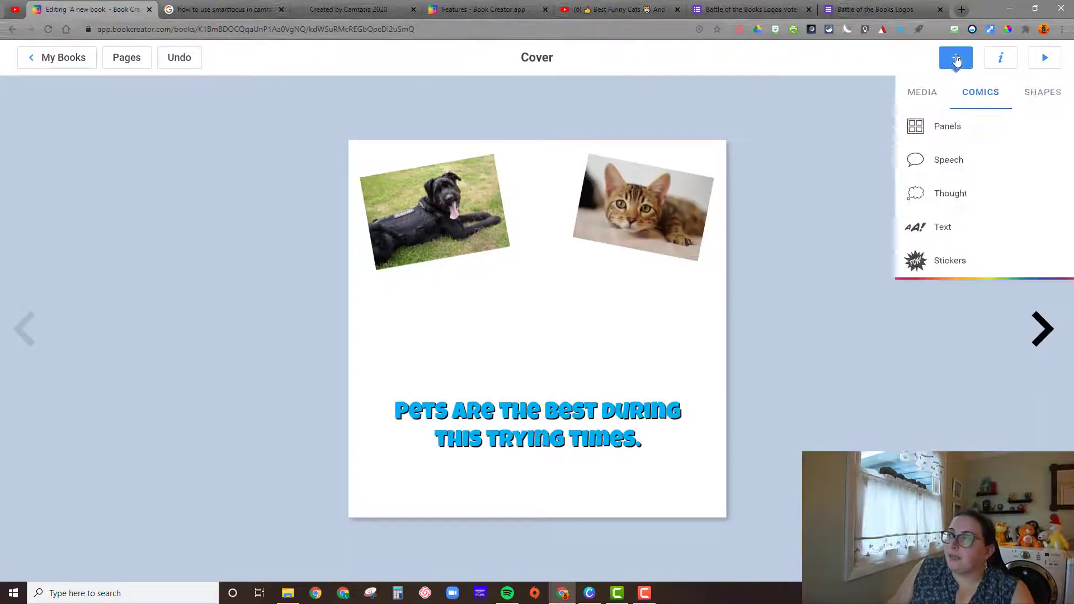
click(933, 96)
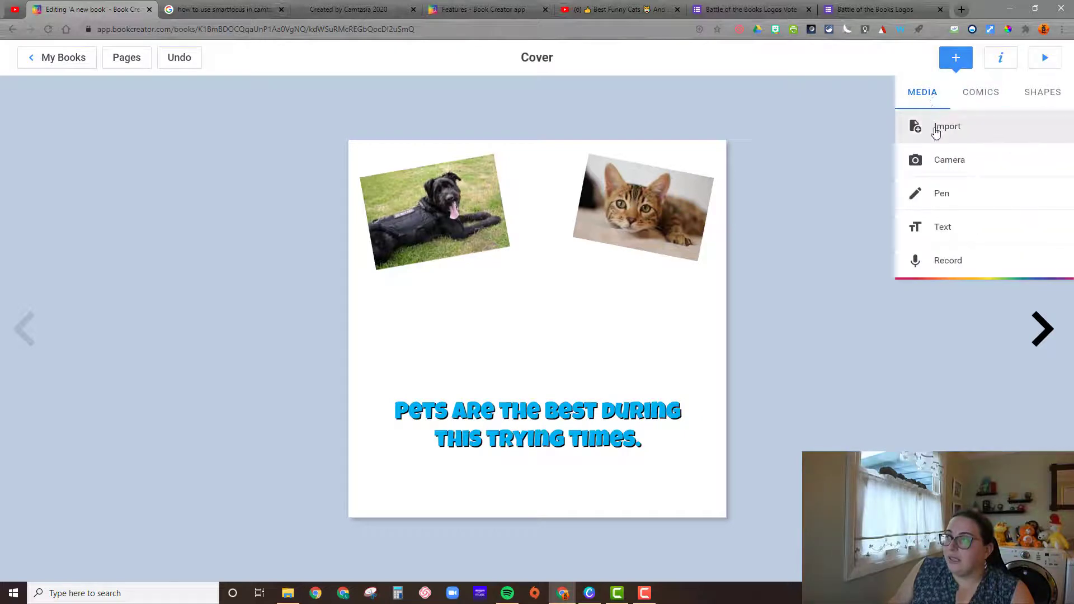
click(936, 130)
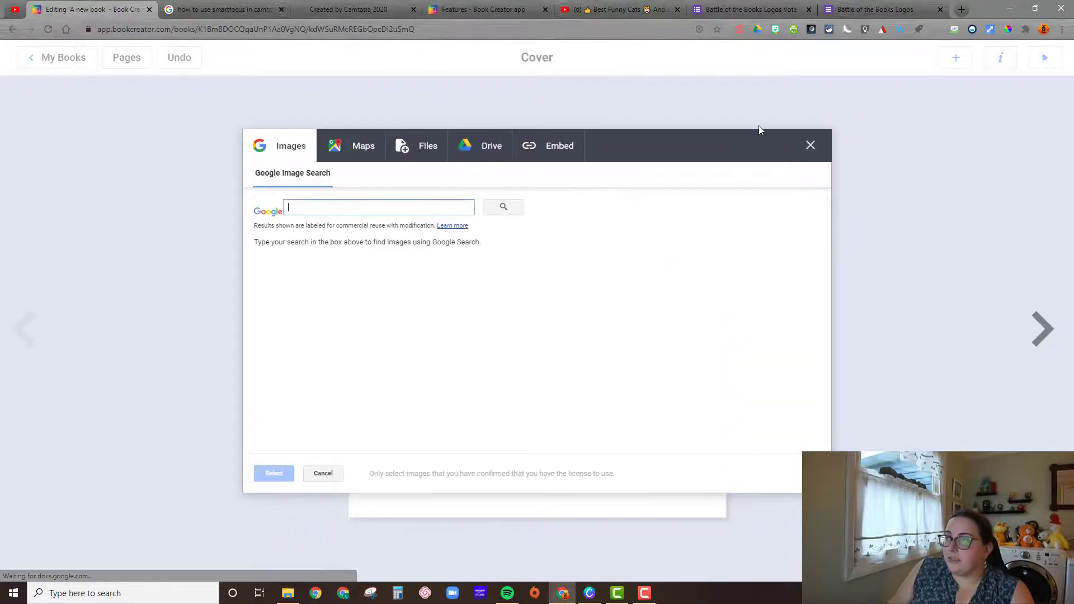
click(546, 150)
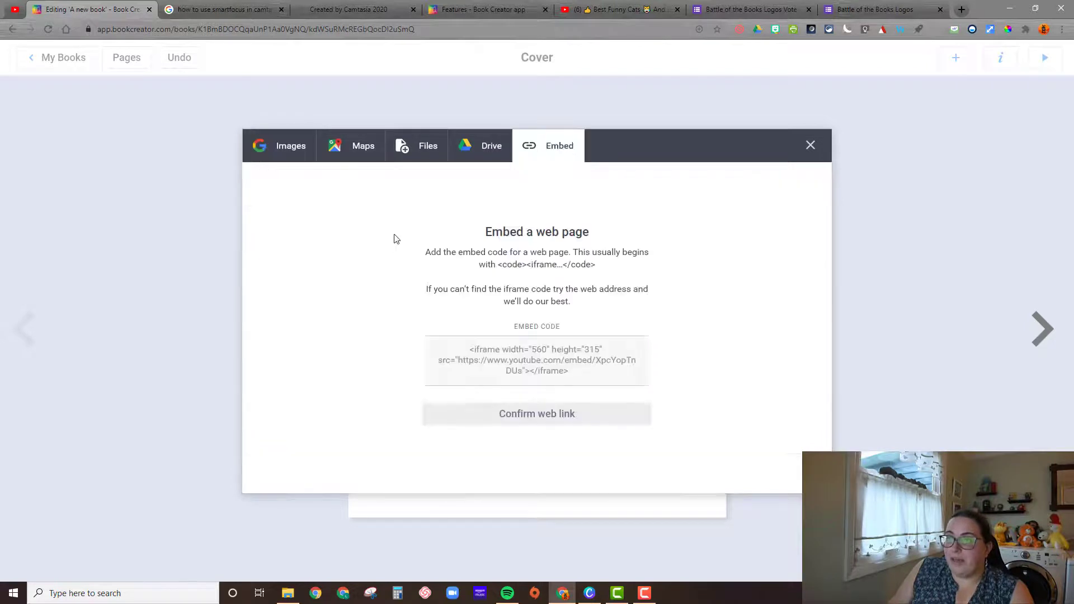
click(544, 351)
key(ctrl+v)
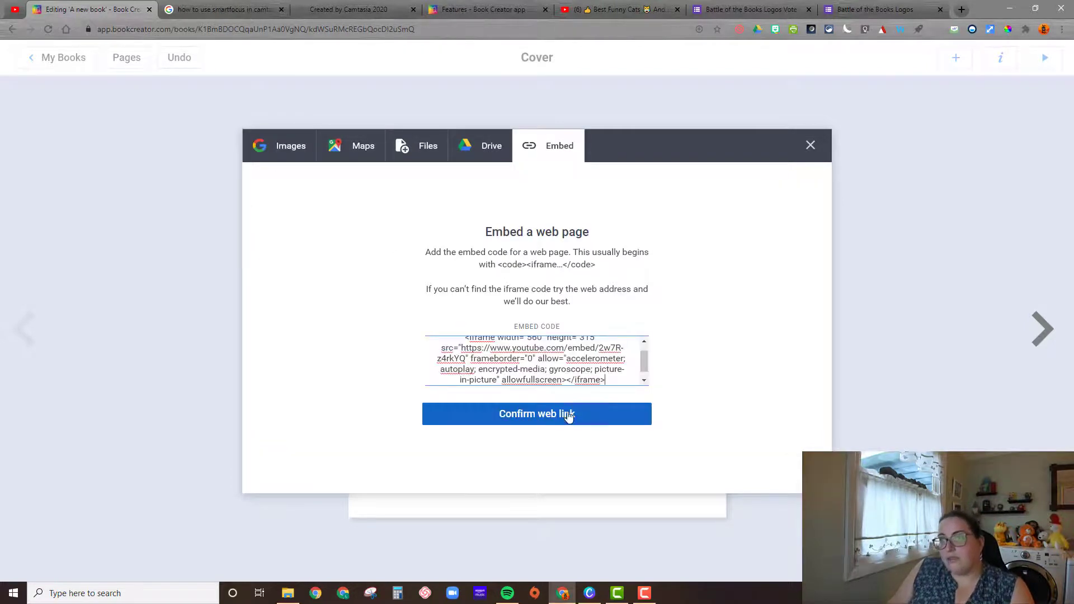
click(567, 420)
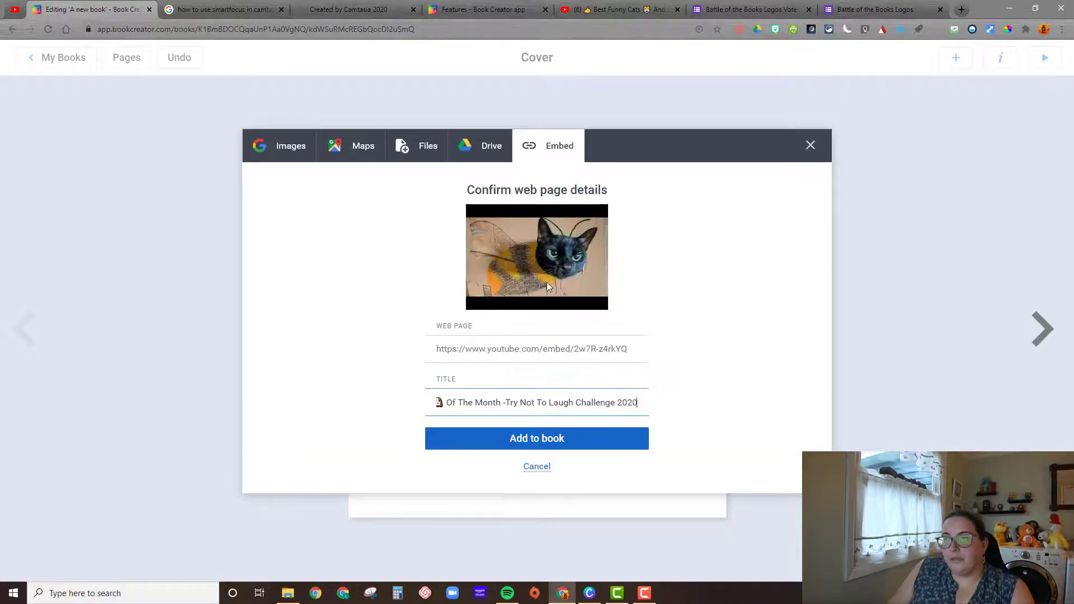
click(545, 445)
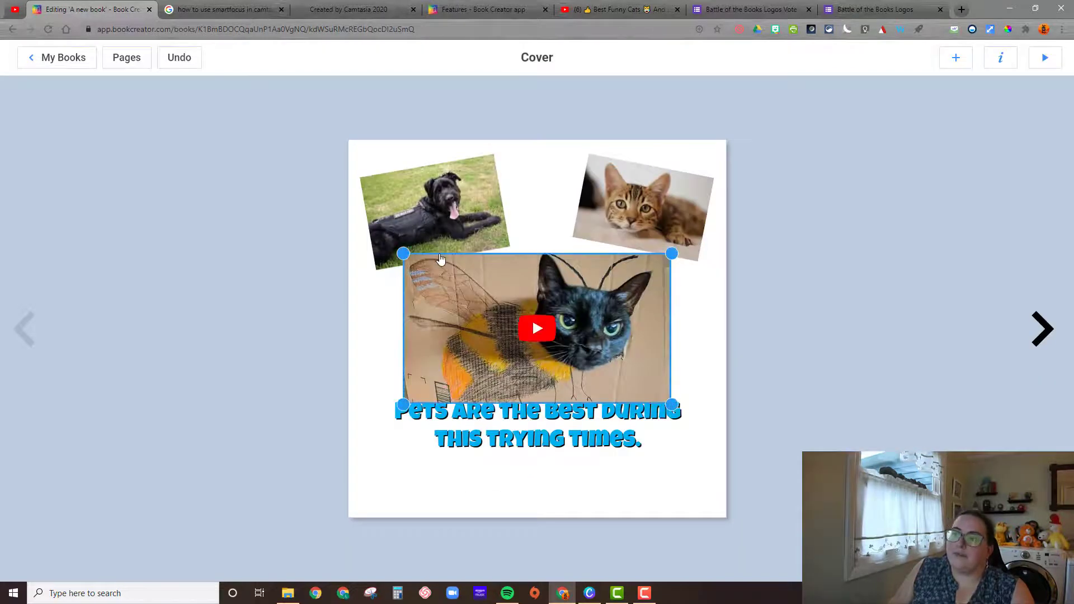
Shrink the embedded video and place it between the pet photos and the caption without overlapping either
drag(402, 251, 464, 287)
drag(547, 311, 532, 297)
drag(451, 269, 491, 290)
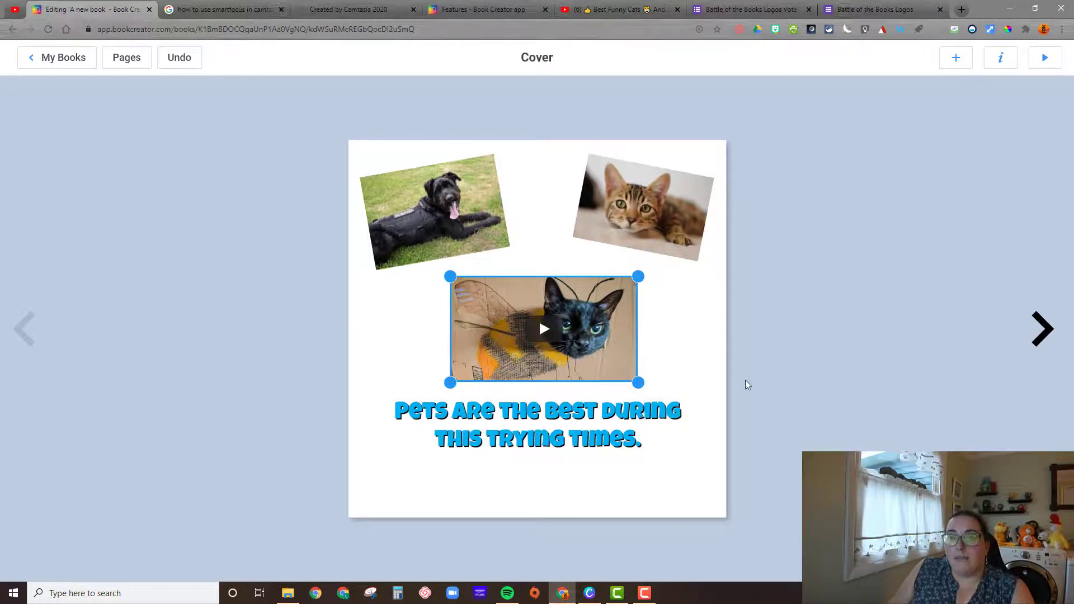
click(791, 386)
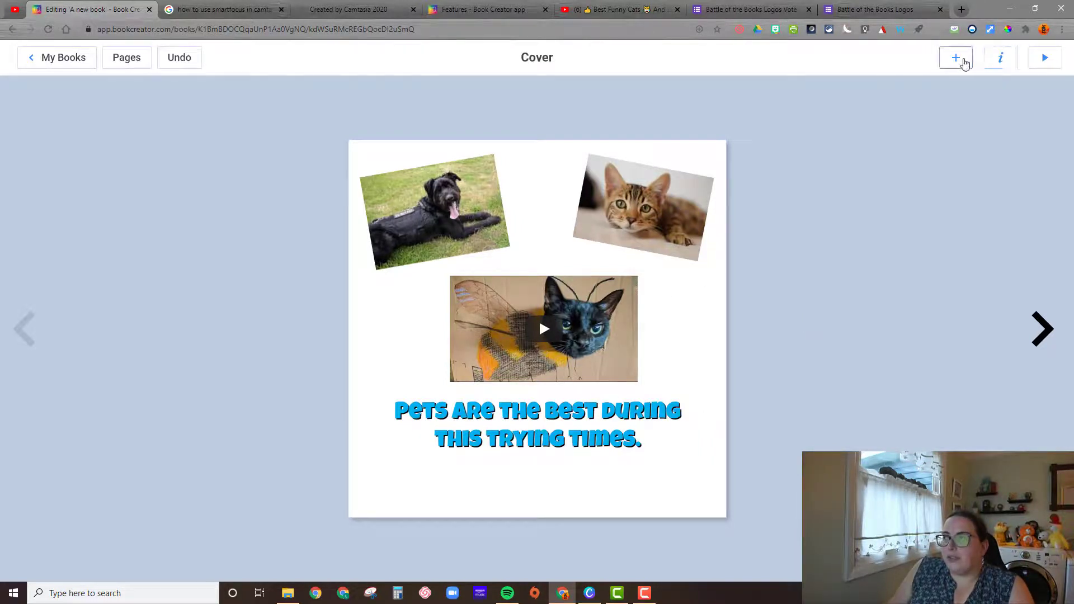
Sketch a cat head outline with two pointed ears over the video using the black auto-draw pen
click(962, 63)
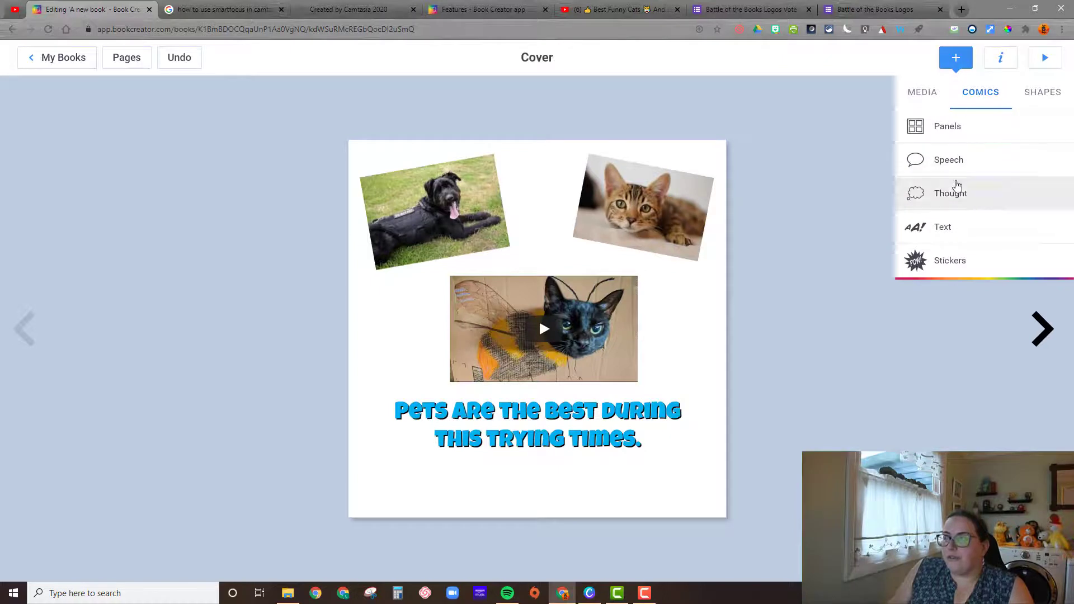
click(943, 95)
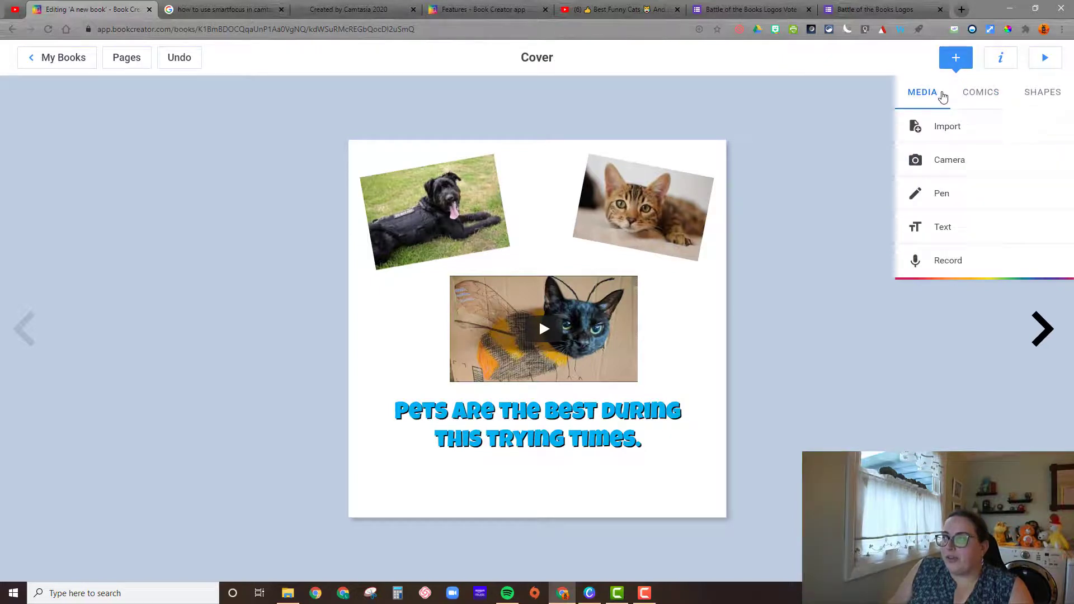
click(962, 201)
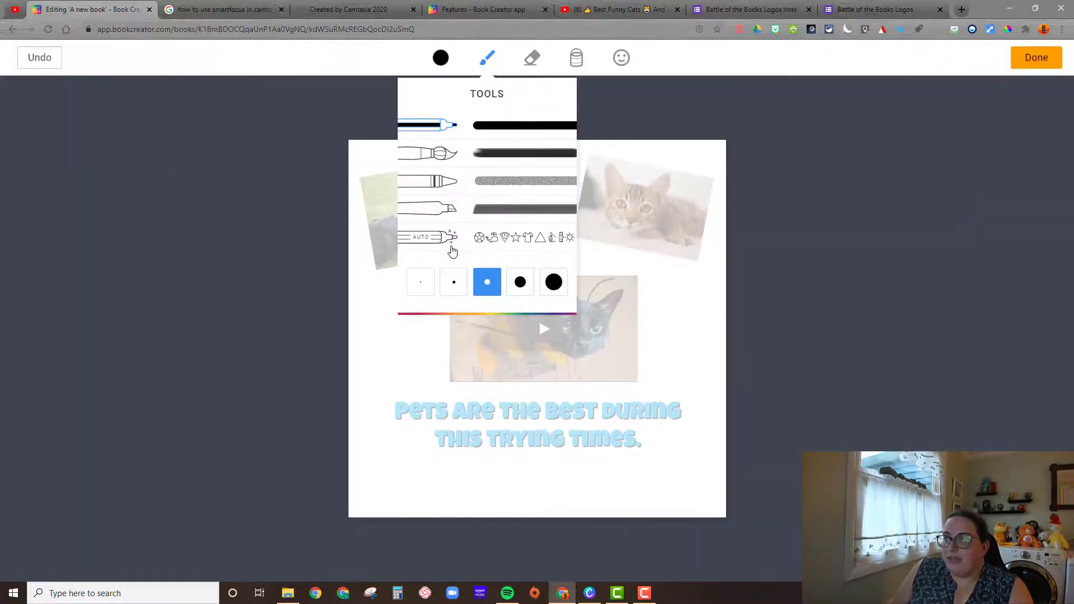
click(452, 247)
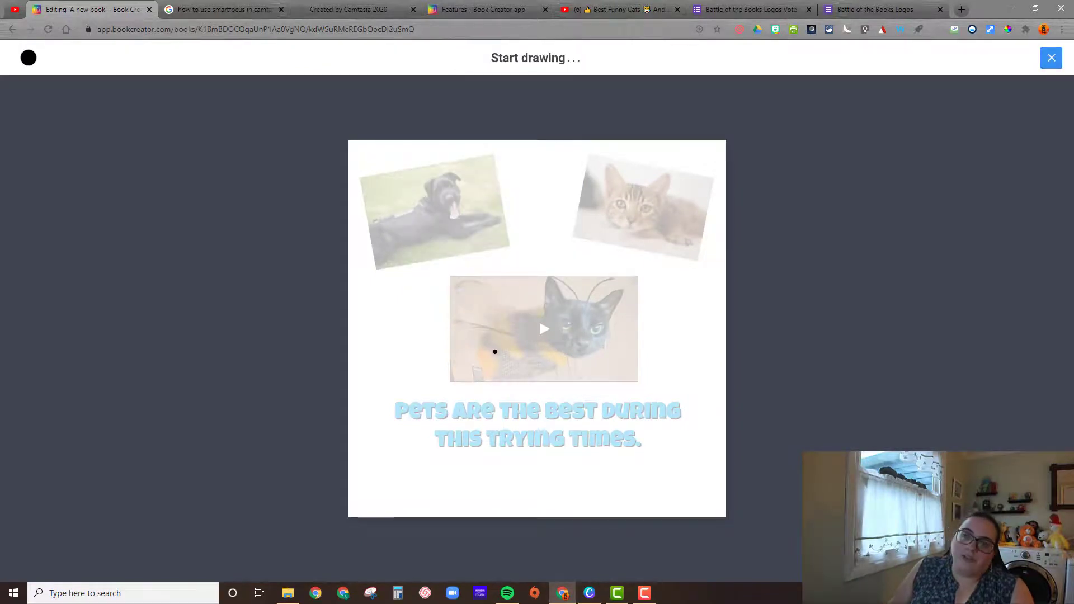
mouse_move(498, 307)
mouse_down()
mouse_move(445, 281)
mouse_move(460, 323)
mouse_up()
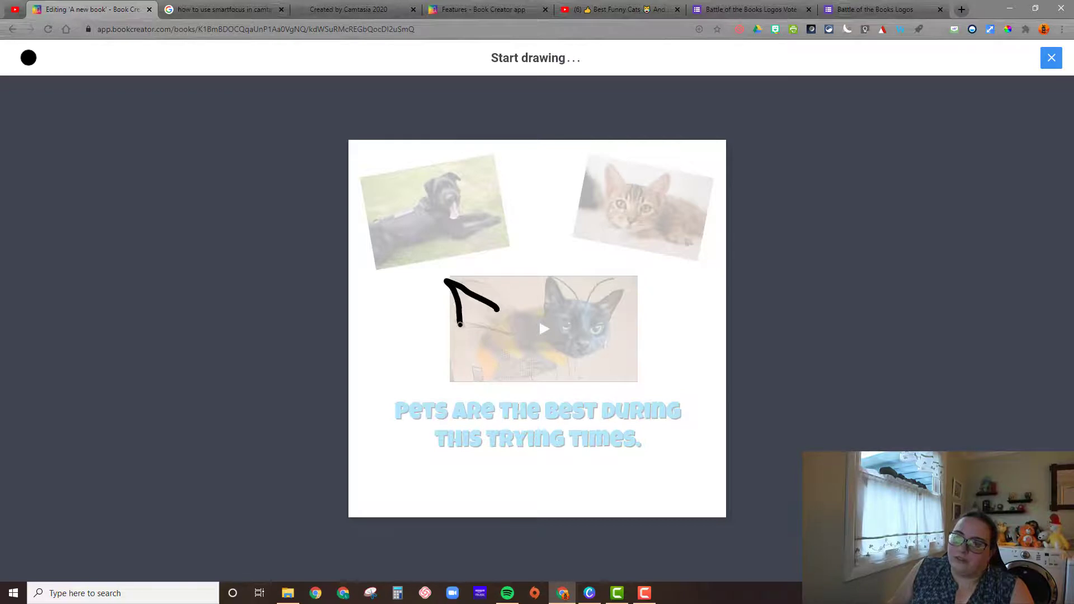
mouse_move(579, 294)
mouse_down()
mouse_move(650, 271)
mouse_move(640, 308)
mouse_up()
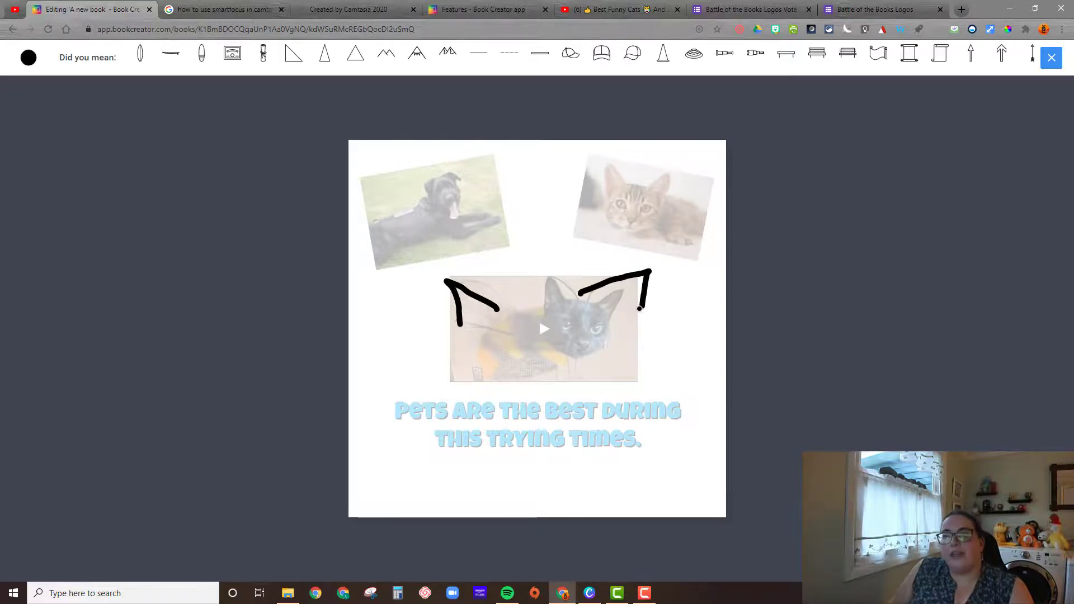
mouse_move(498, 307)
mouse_down()
mouse_move(515, 292)
mouse_move(574, 285)
mouse_move(581, 293)
mouse_up()
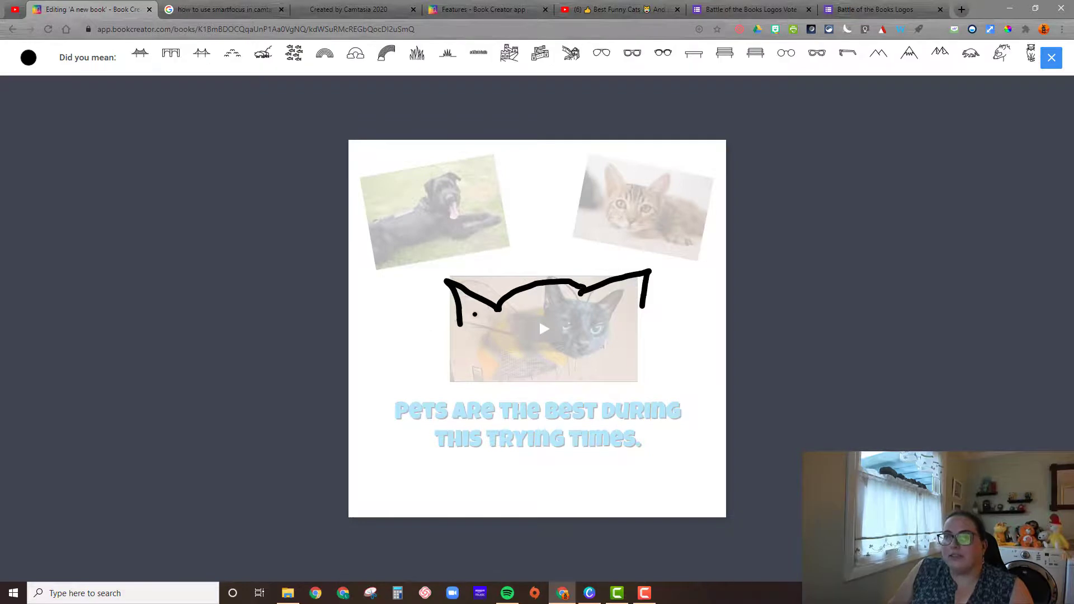
mouse_move(462, 331)
mouse_down()
mouse_move(544, 375)
mouse_move(585, 372)
mouse_move(640, 328)
mouse_move(647, 307)
mouse_up()
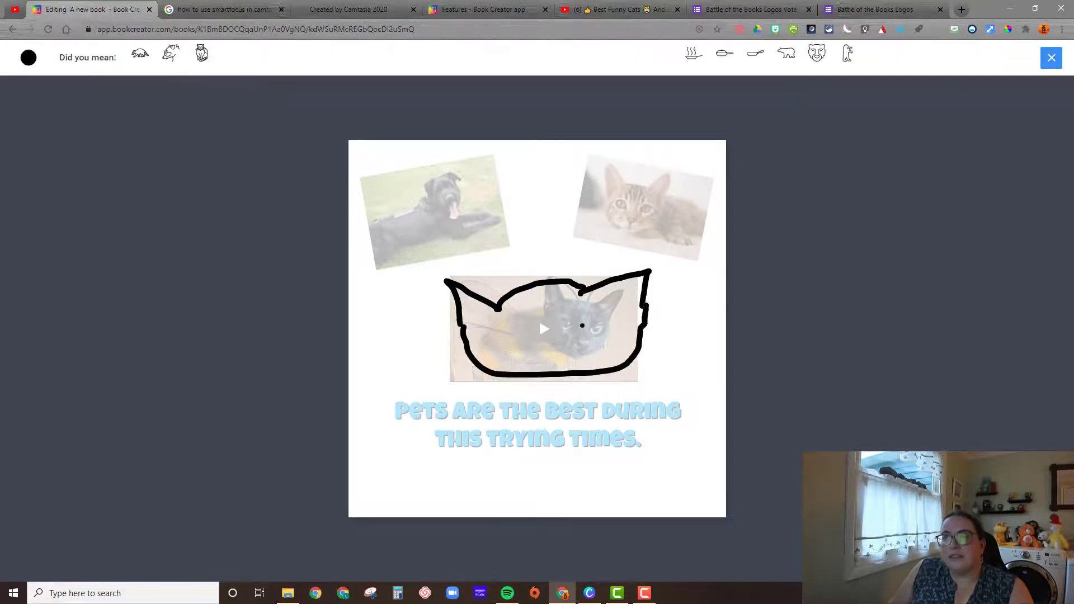
Replace the sketch with the suggested sitting raccoon drawing, shrunk and placed in the blank space left of the video
click(203, 56)
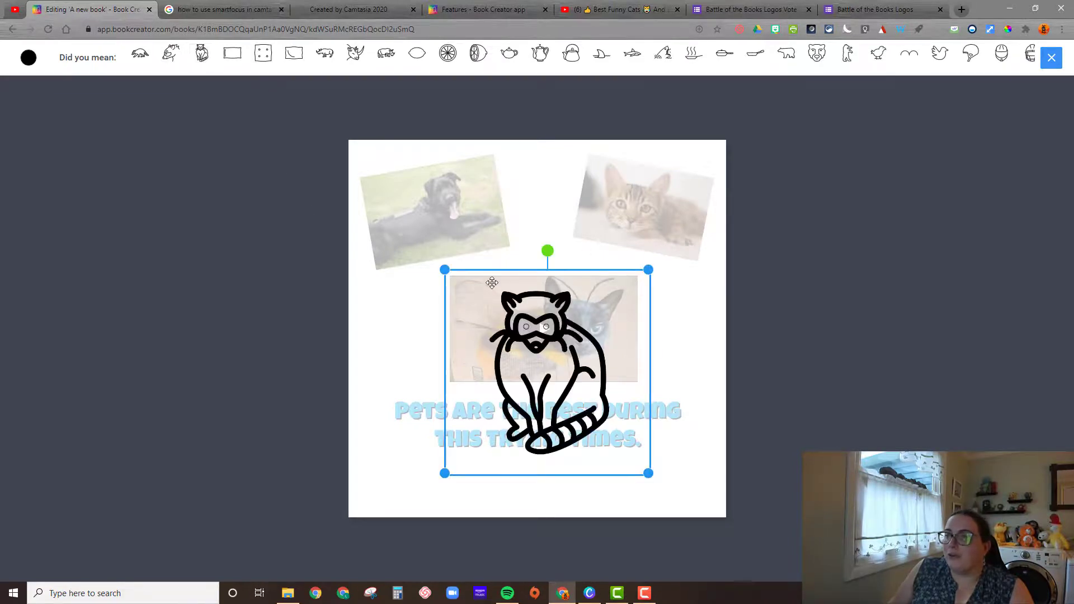
drag(445, 271, 518, 344)
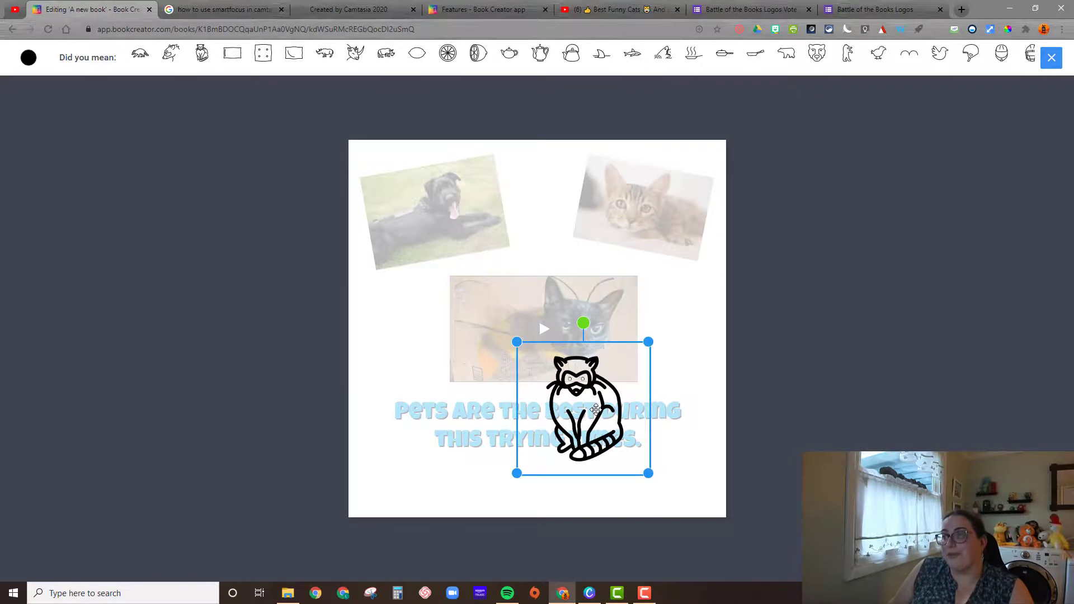
drag(627, 440, 463, 372)
drag(442, 334, 435, 351)
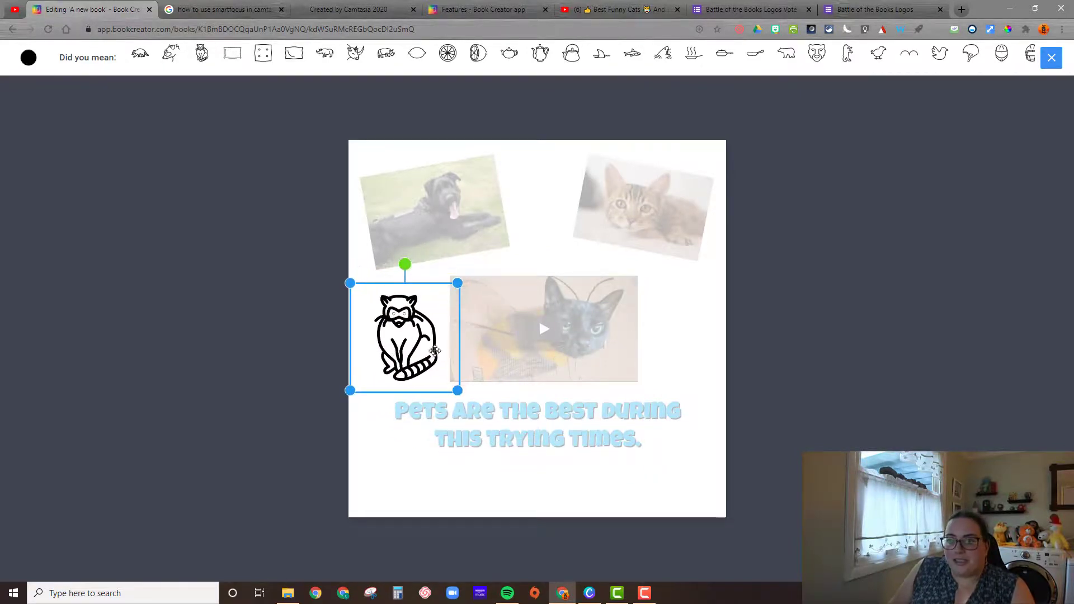
click(1052, 58)
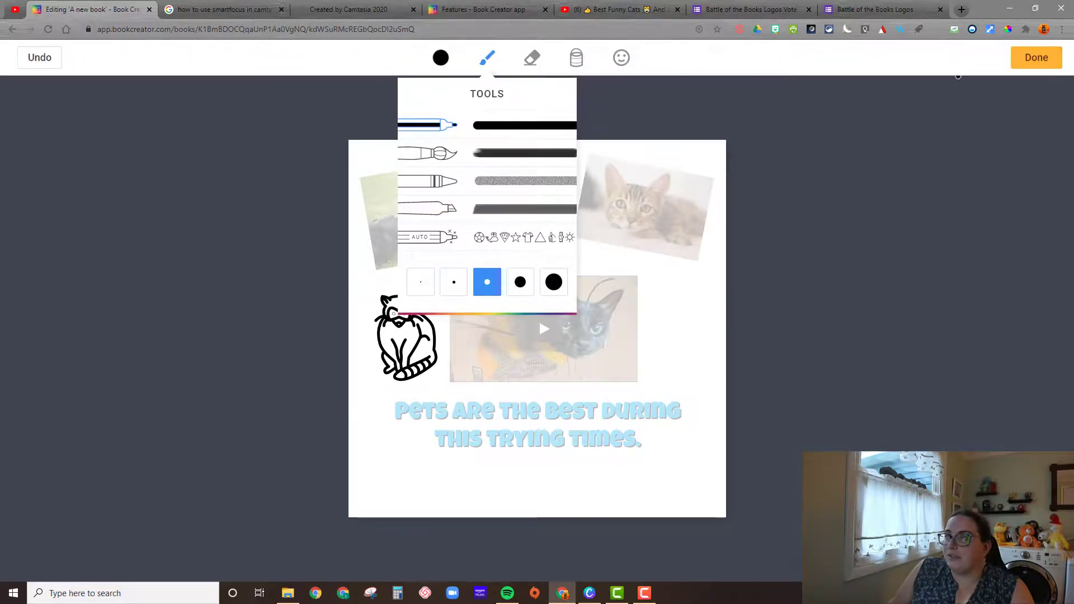
click(453, 282)
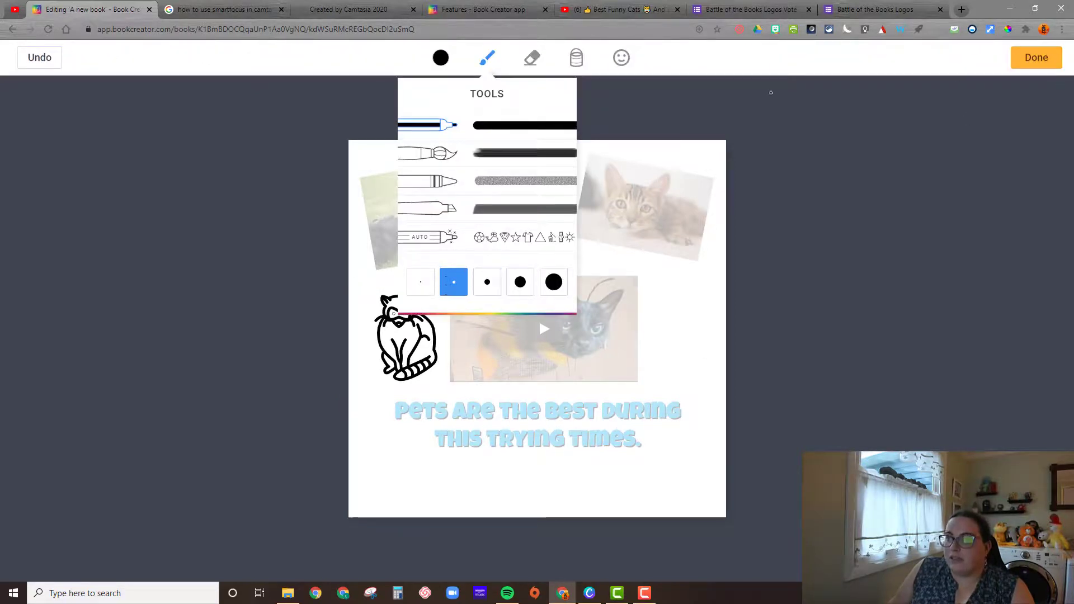
click(1036, 57)
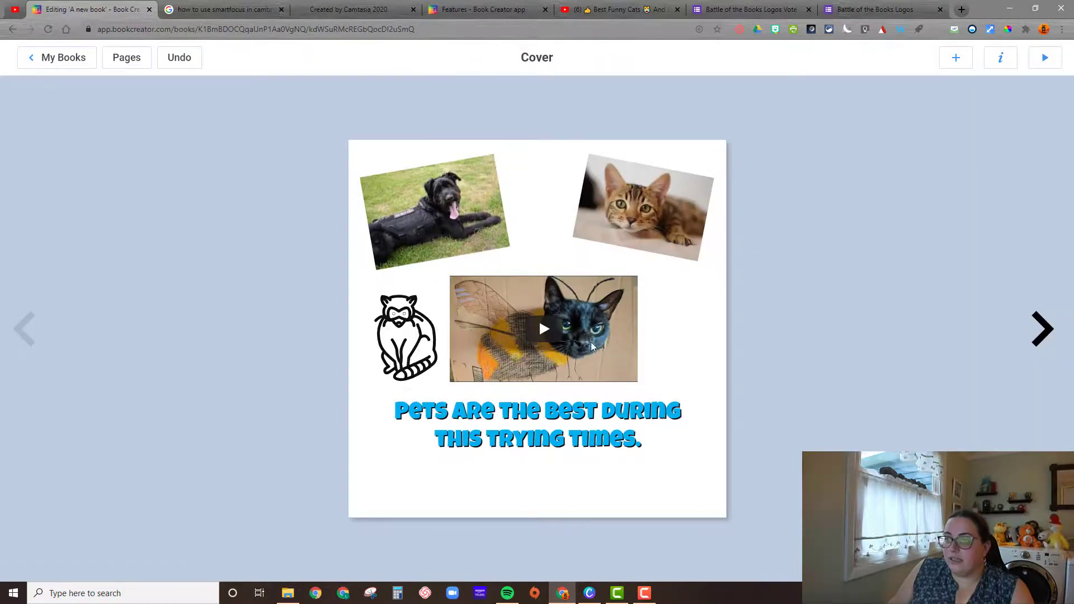
Enlarge the raccoon drawing slightly, shift it a little left and tilt it slightly counterclockwise
click(388, 330)
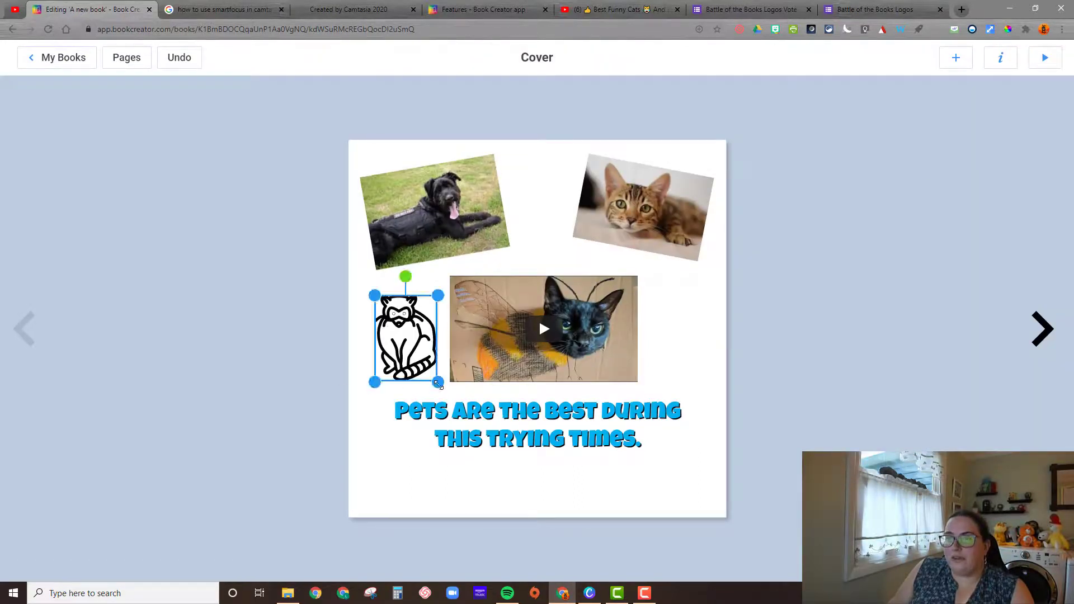
drag(438, 384, 448, 397)
drag(426, 361, 417, 363)
drag(403, 272, 395, 275)
click(279, 315)
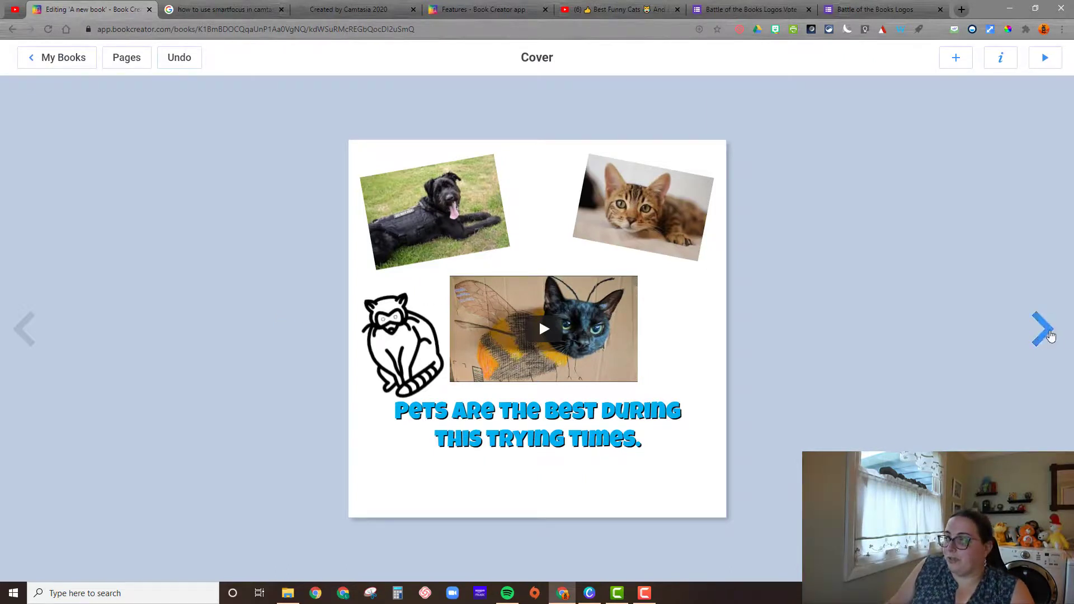
Go to page 2 and search Google Drive for "battle of the books logos" to import
click(1046, 333)
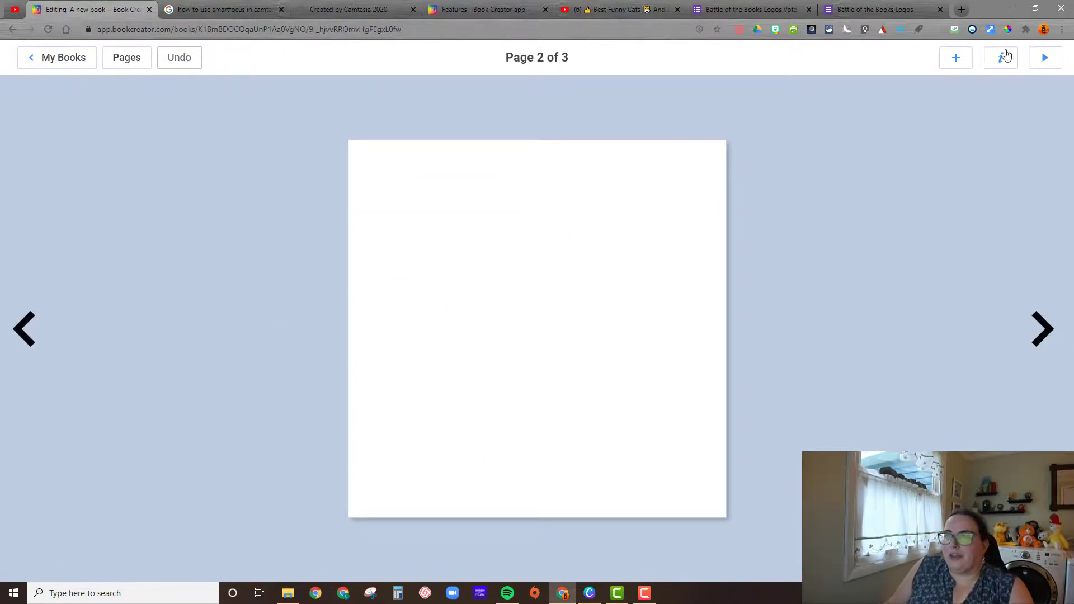
click(955, 57)
click(930, 94)
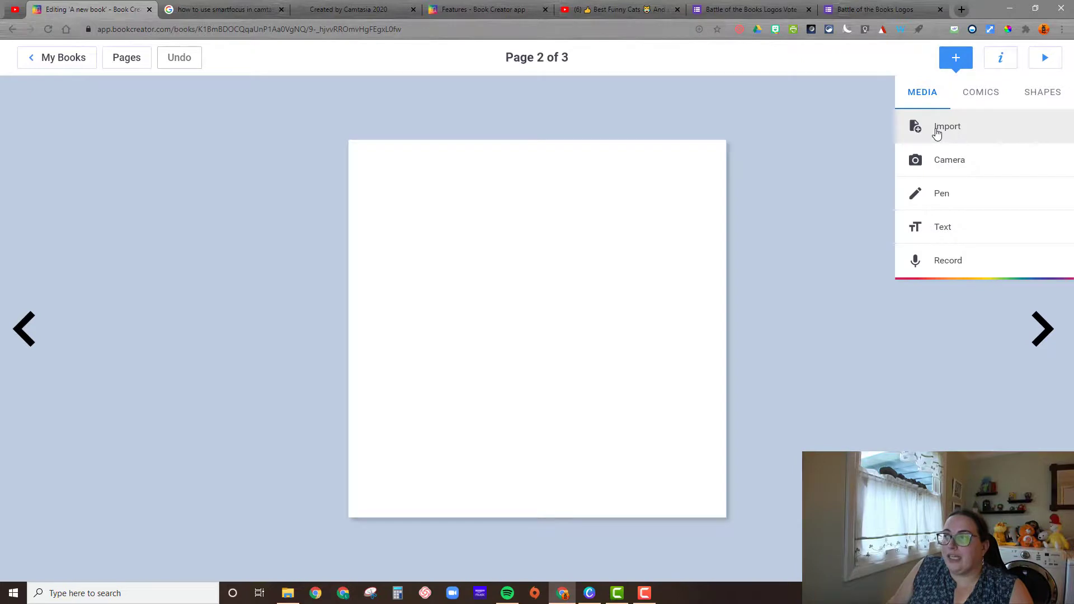
click(948, 126)
click(484, 146)
click(451, 206)
text(batt)
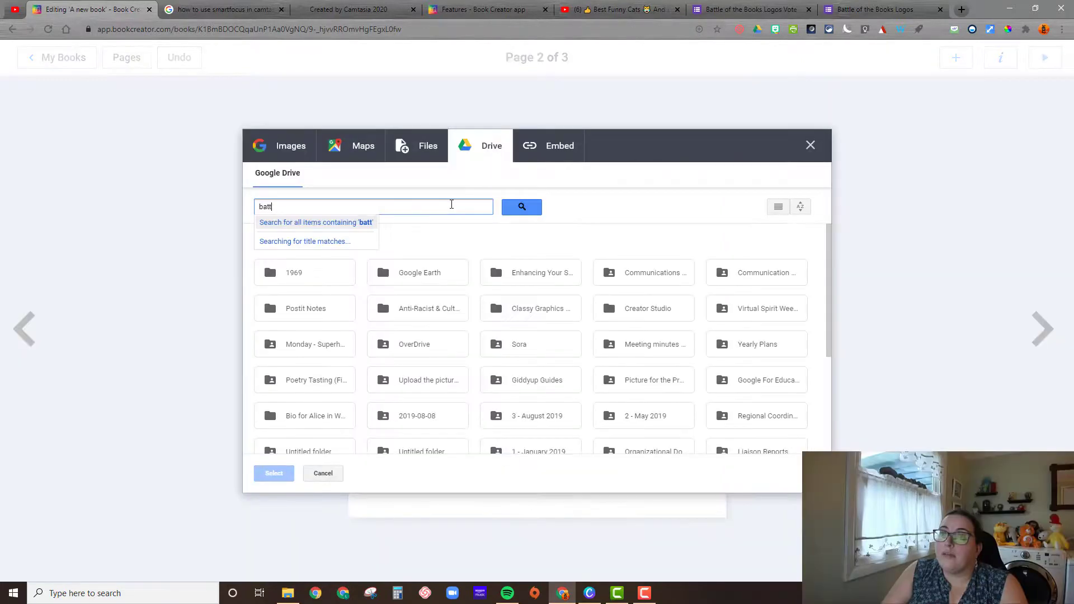
text(le of the bo)
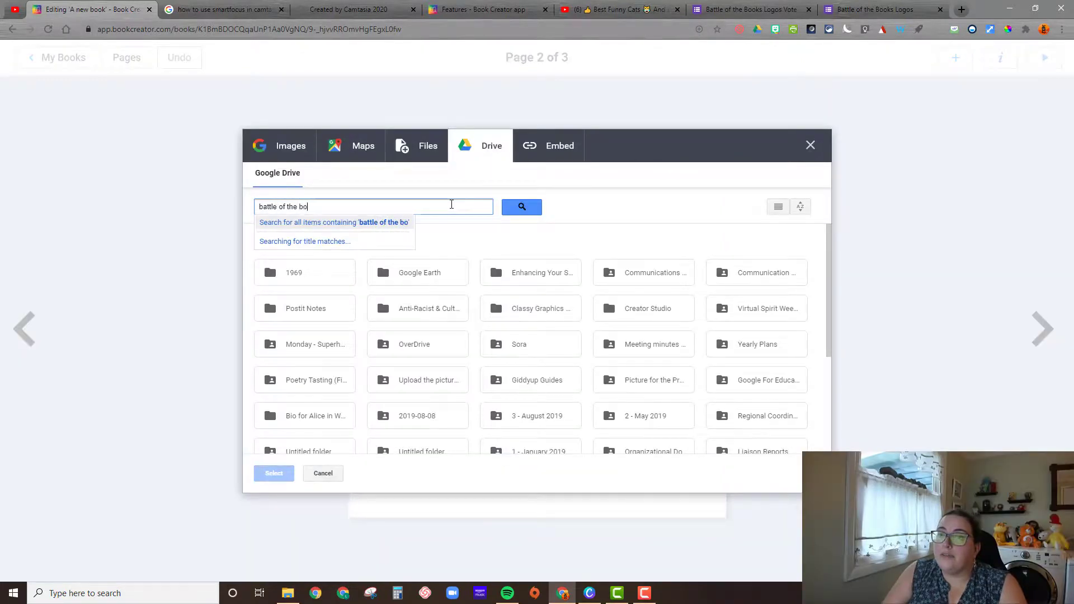
text(oks logos)
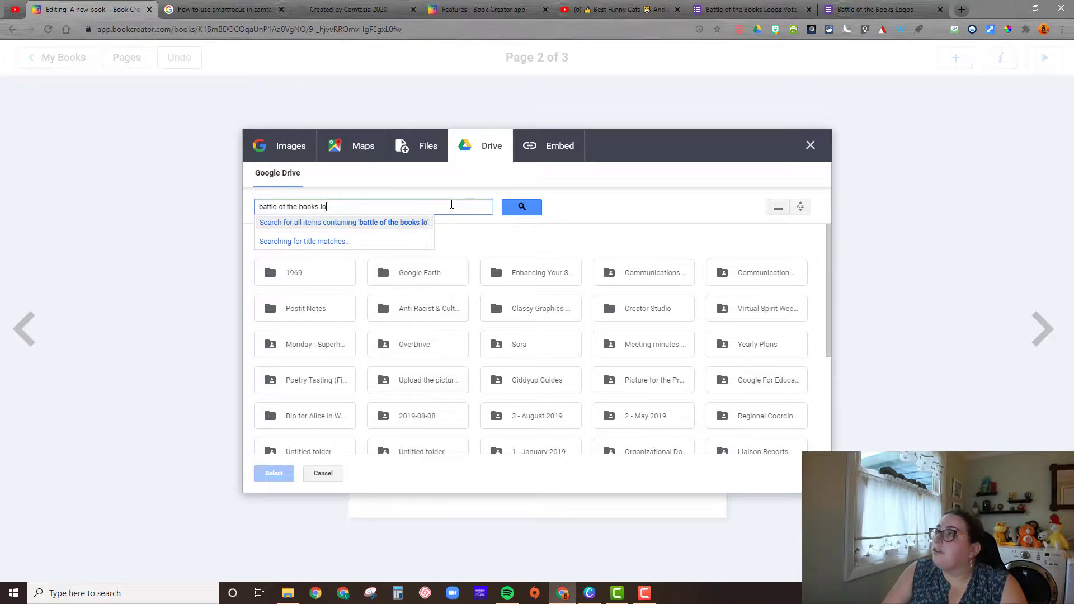
click(516, 206)
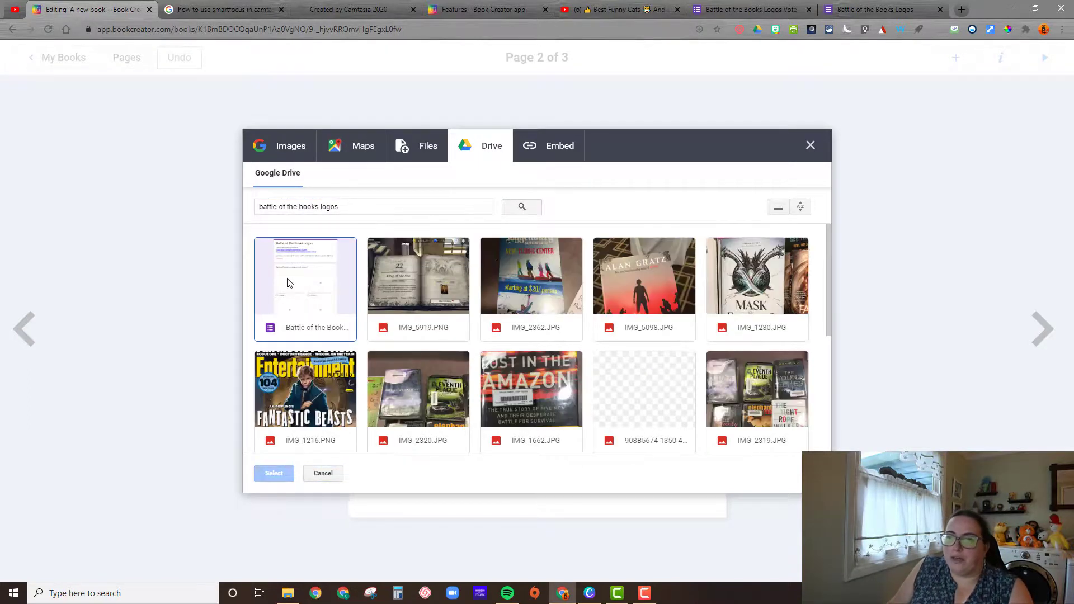
Add the "Battle of the Books Logos" form to page 2 and move it to the page's upper-left corner
click(289, 285)
click(273, 473)
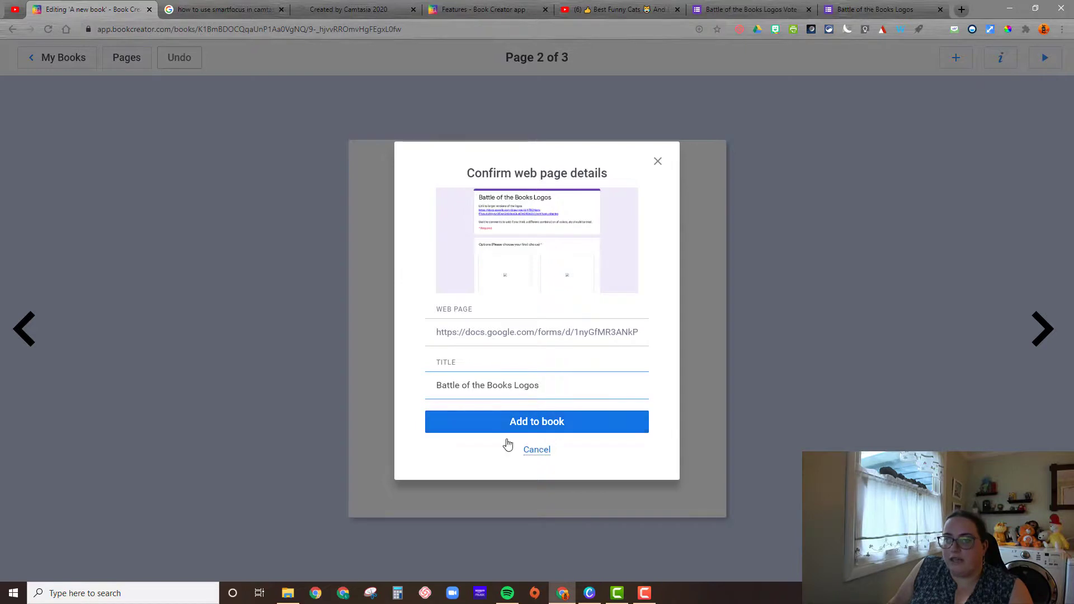
click(509, 430)
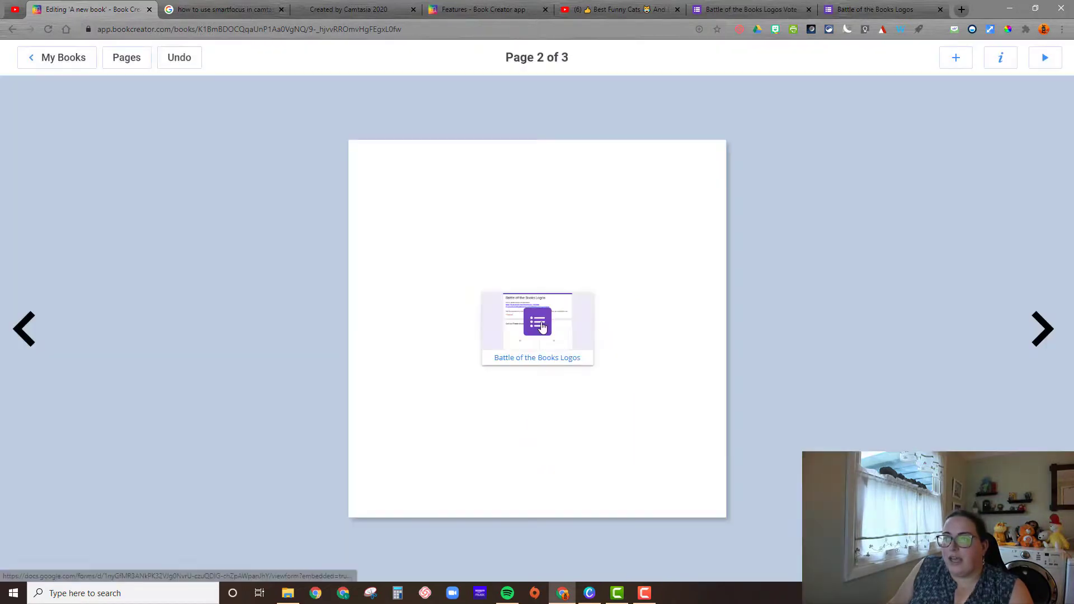
drag(567, 325, 448, 201)
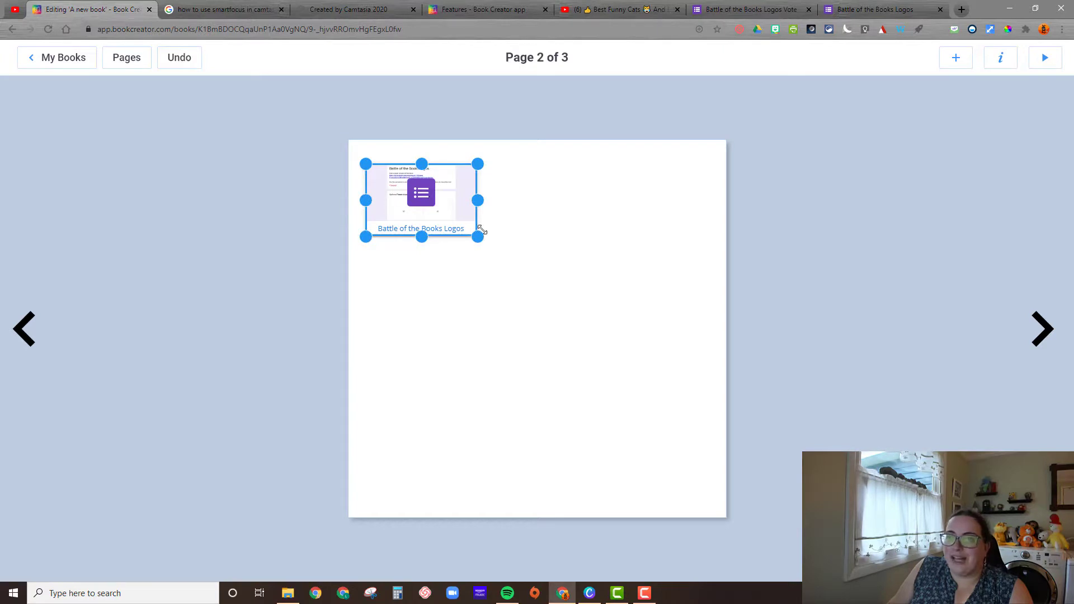
Resize the embedded "Battle of the Books Logos" form on page 2 to be slightly larger and noticeably taller, then deselect it
drag(477, 200, 439, 200)
drag(439, 238, 483, 258)
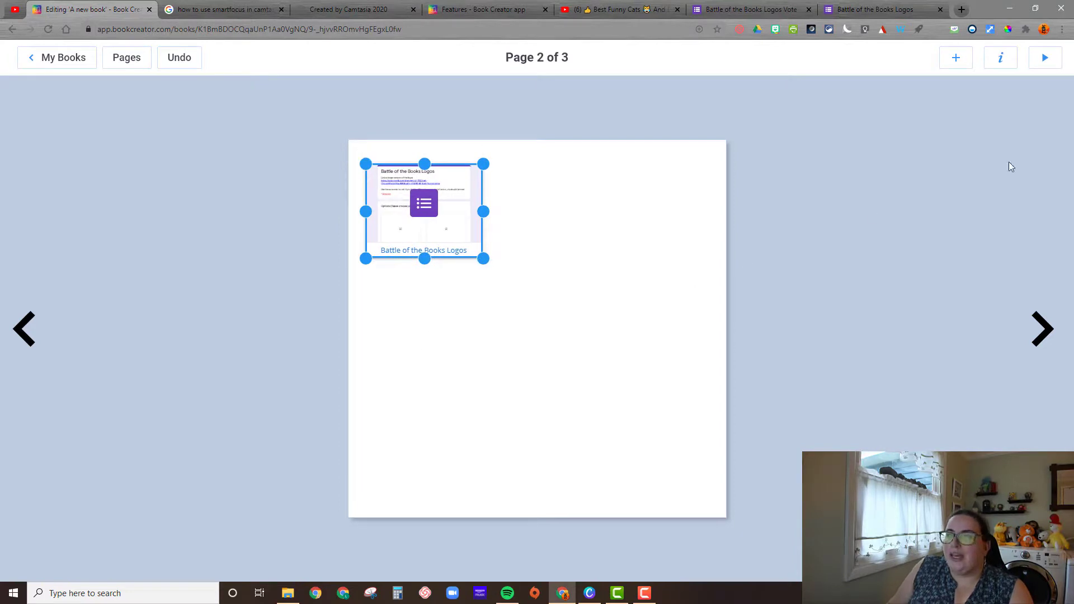
click(511, 336)
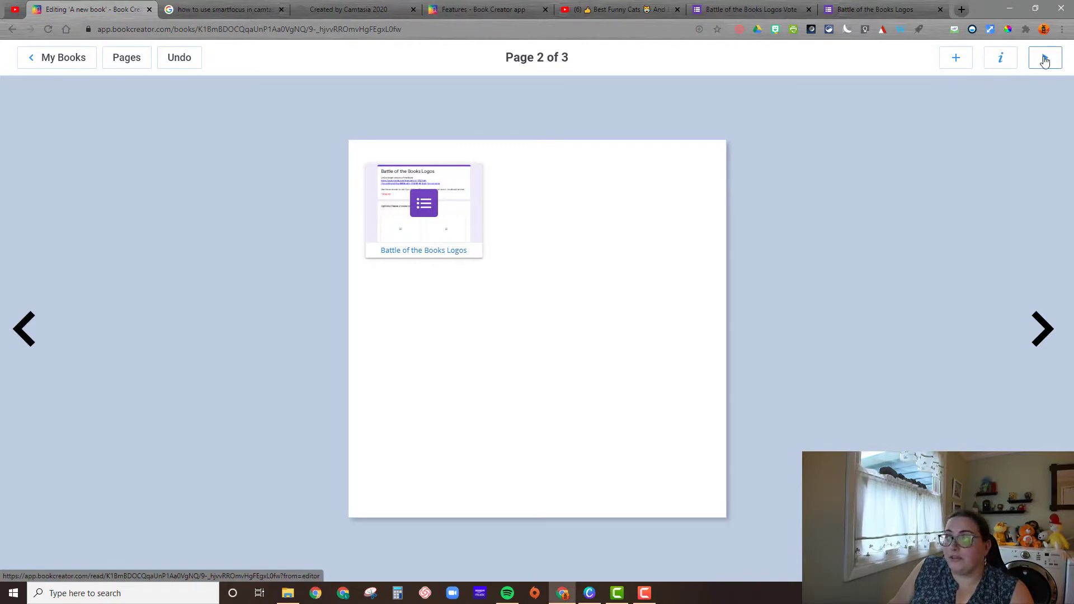
Preview the book in reading mode, look through the embedded "Battle of the Books Logos" form to its end and close it
click(1044, 60)
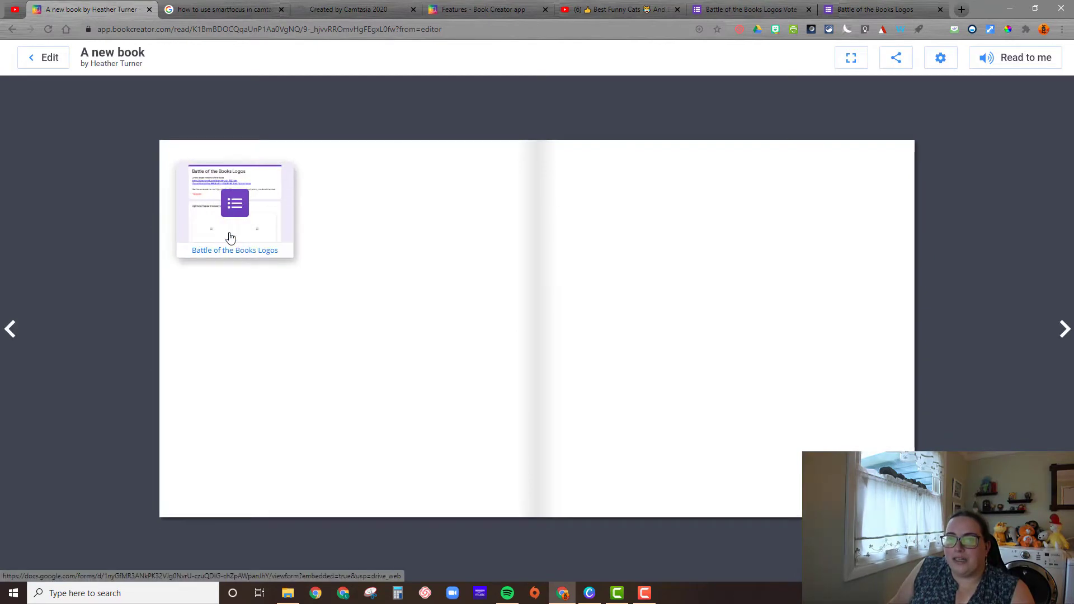
click(230, 238)
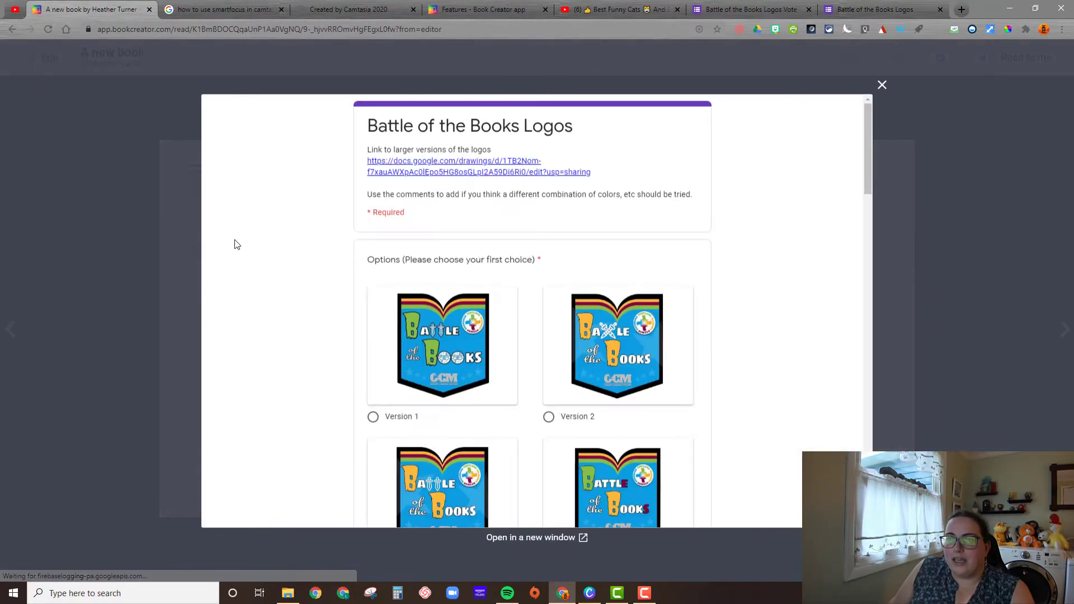
scroll(721, 253, down, 8)
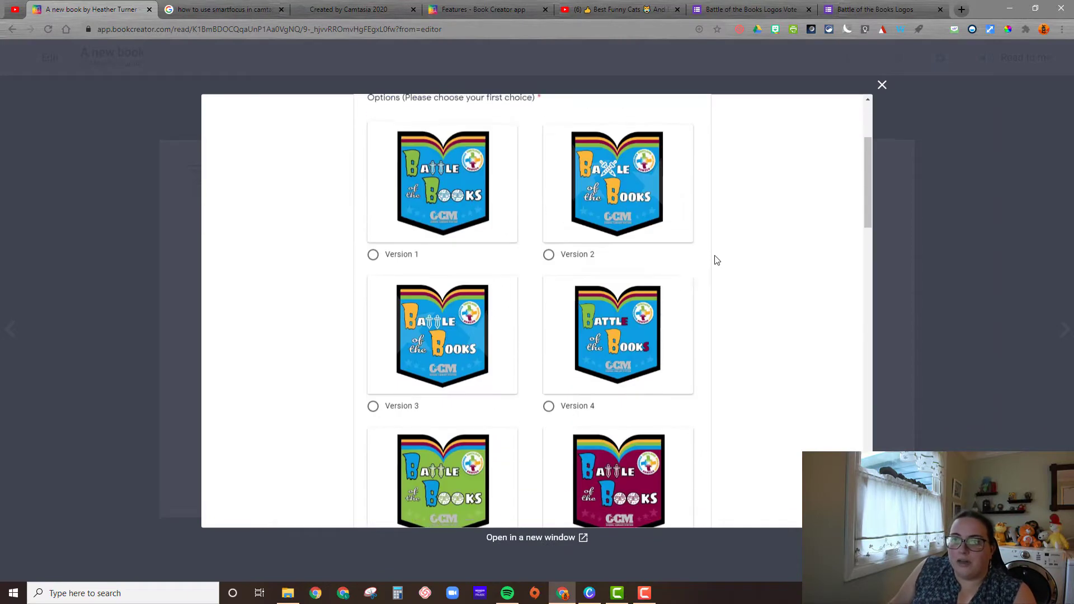
scroll(674, 285, down, 10)
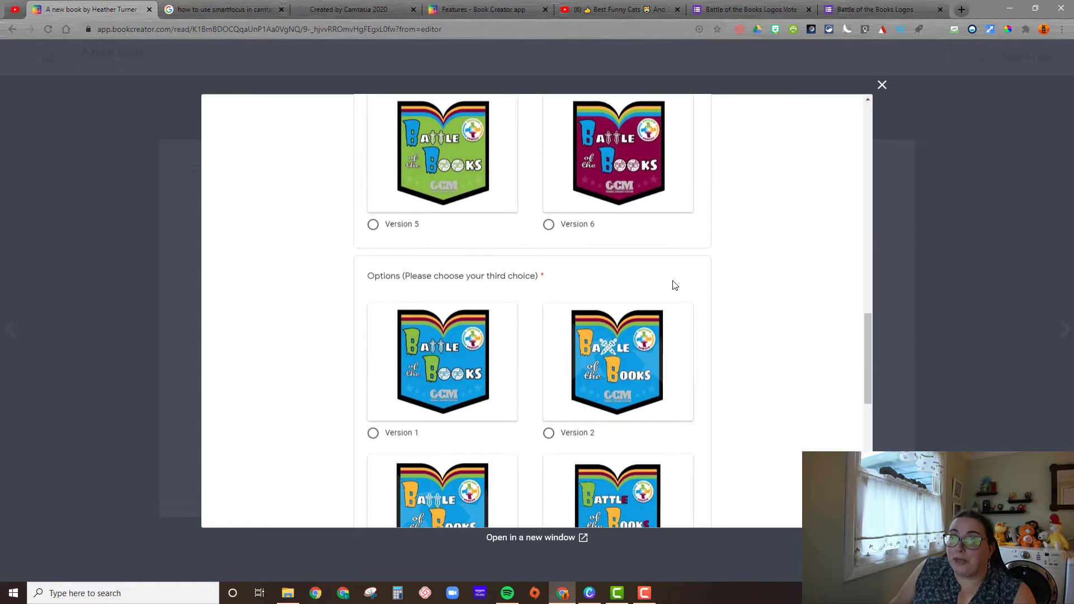
scroll(675, 285, down, 7)
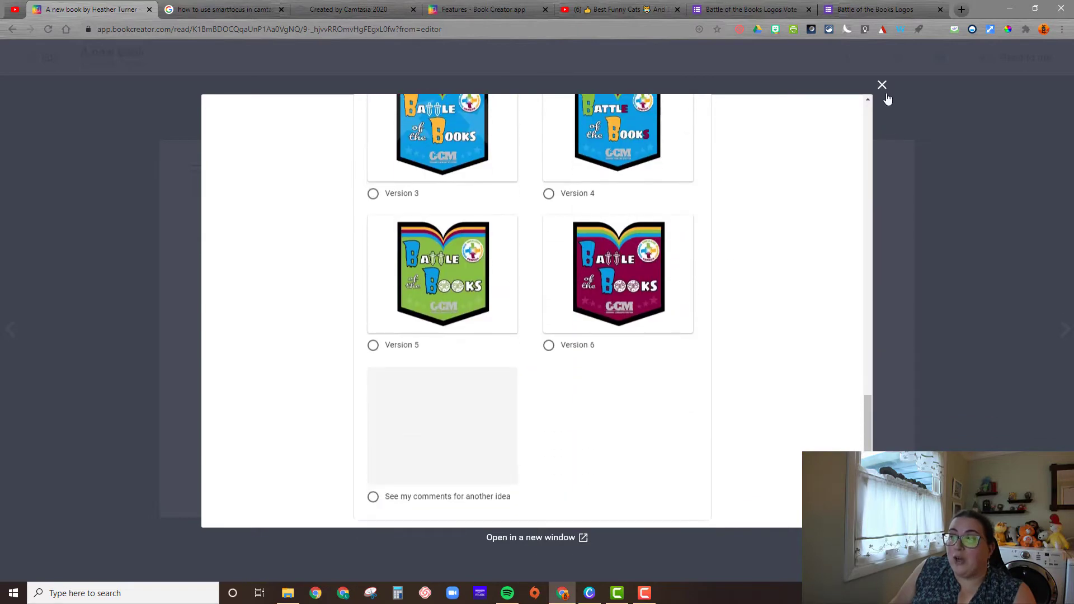
click(882, 85)
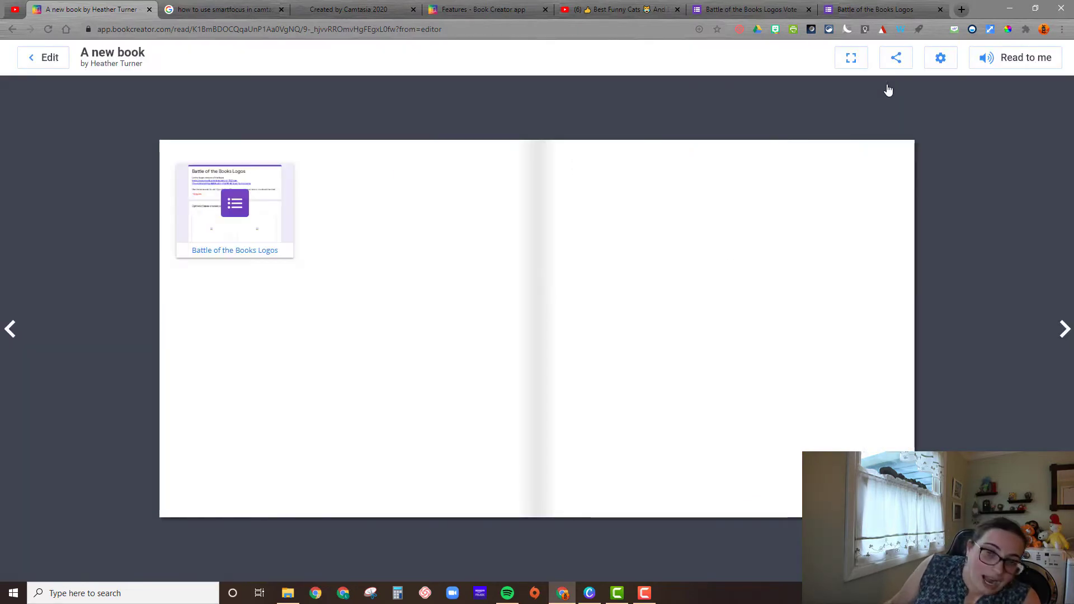